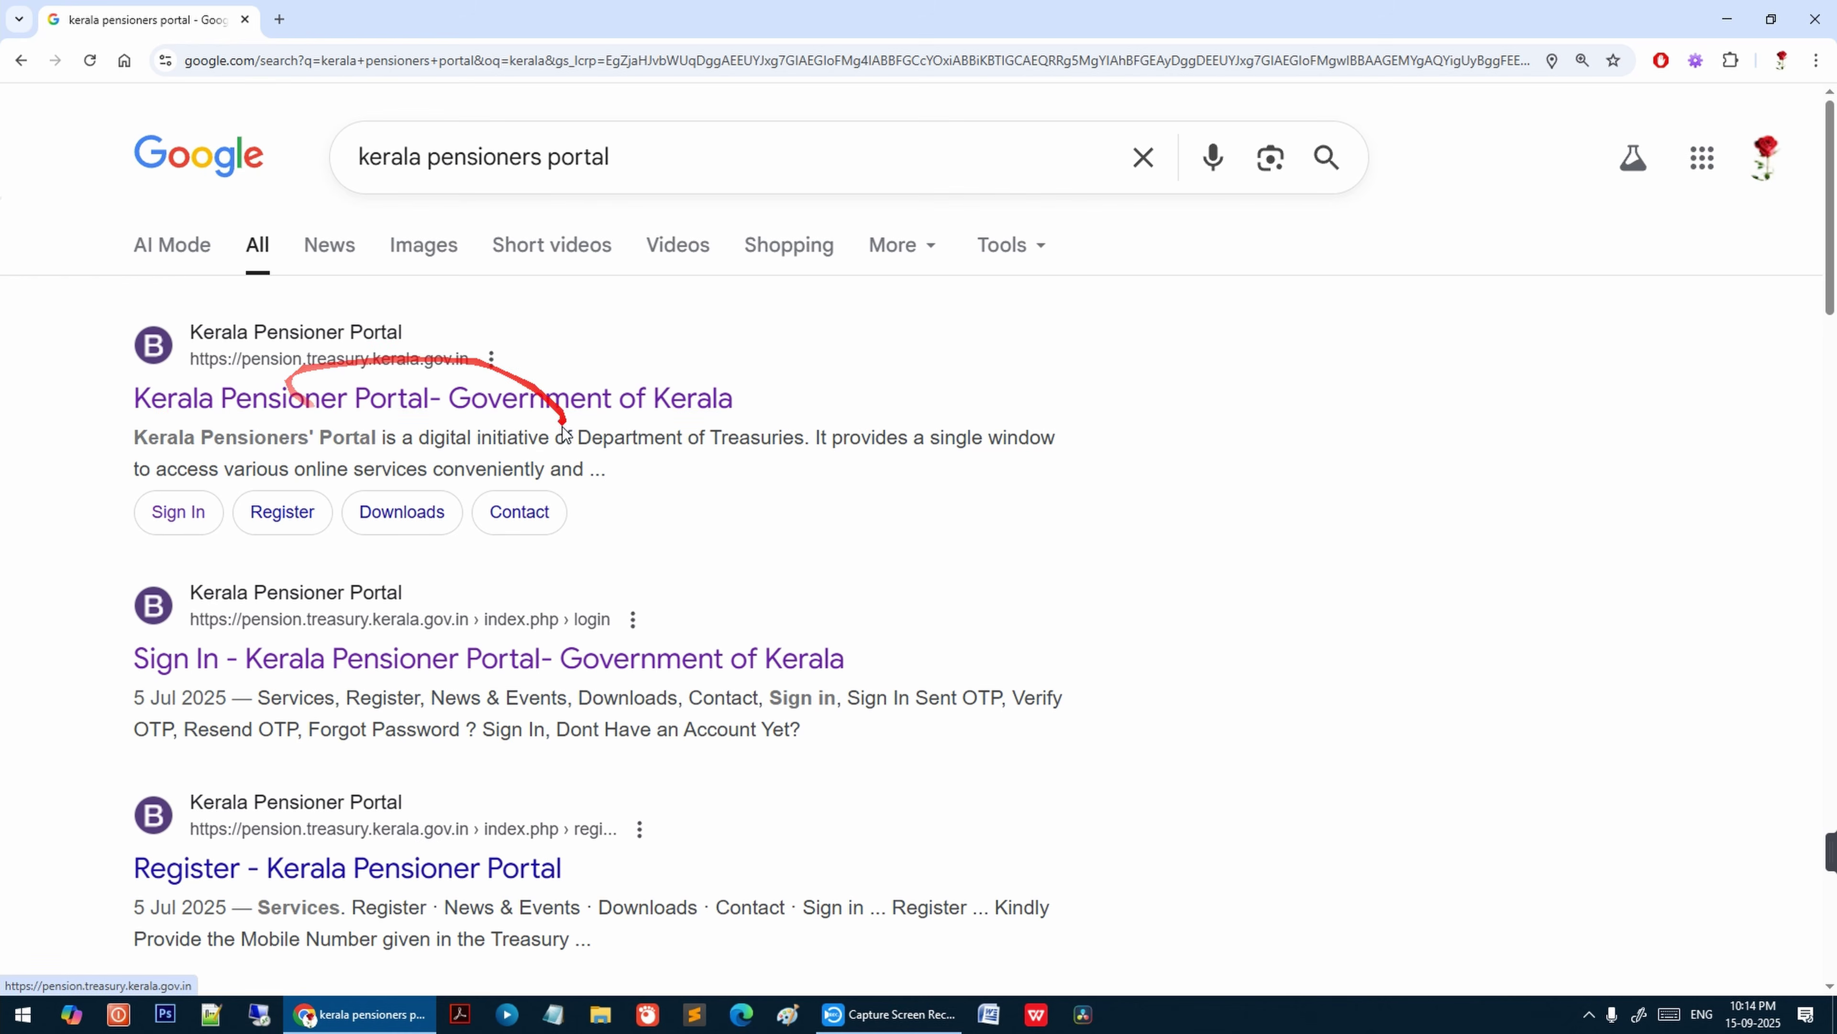
Open the Kerala Pensioner Portal home page from the search results and go to its new-account registration form.
{"action": "left_click", "coordinate": [416, 408]}
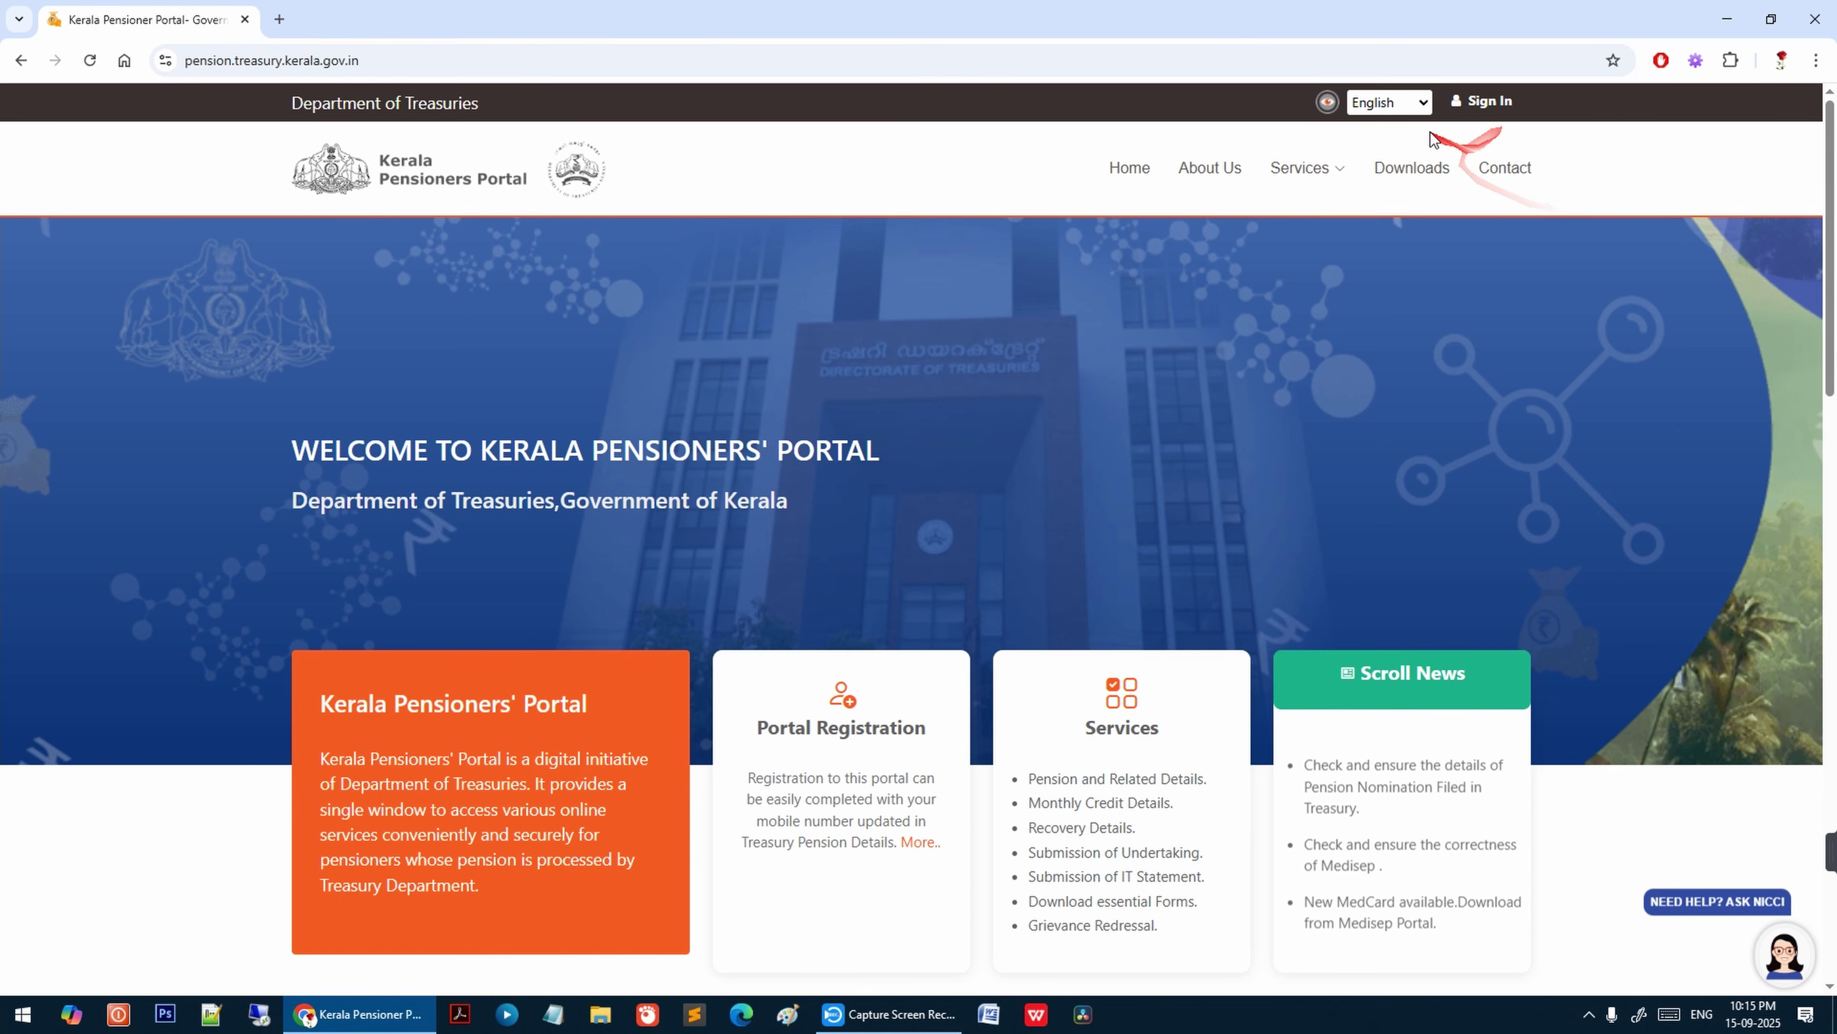
{"action": "left_click", "coordinate": [1484, 104]}
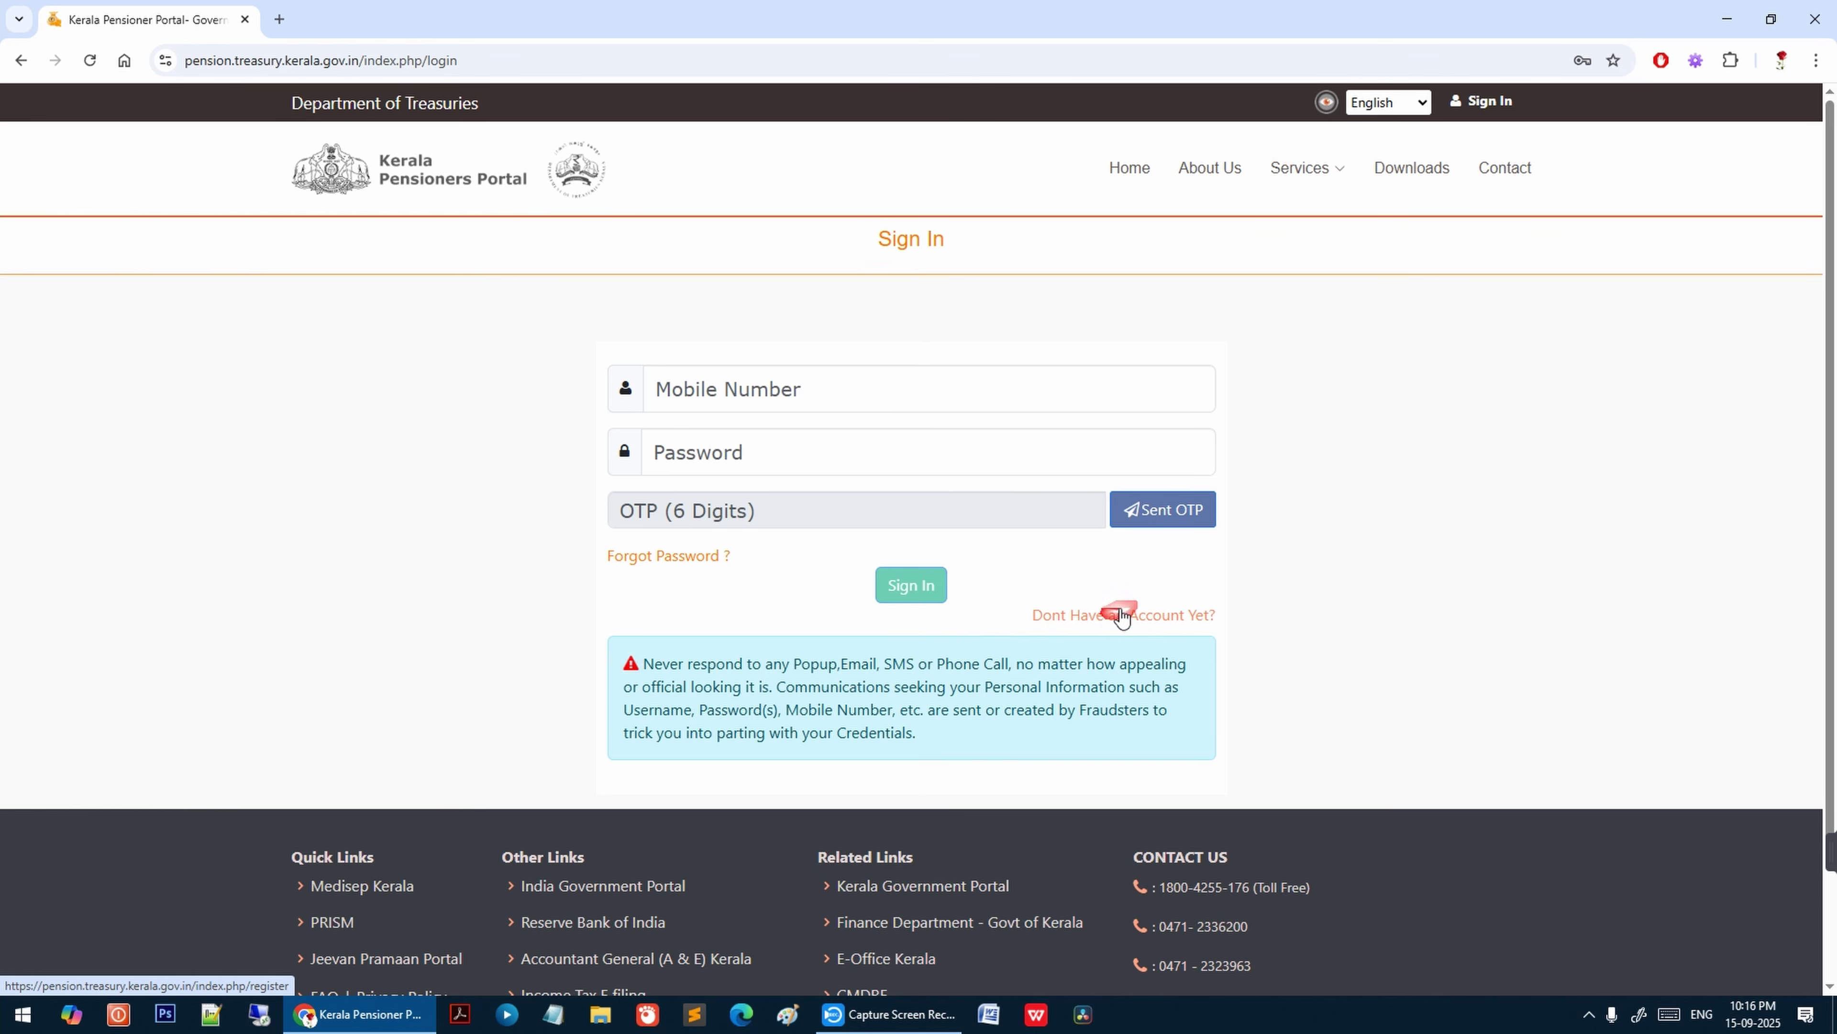
{"action": "left_click", "coordinate": [1090, 621]}
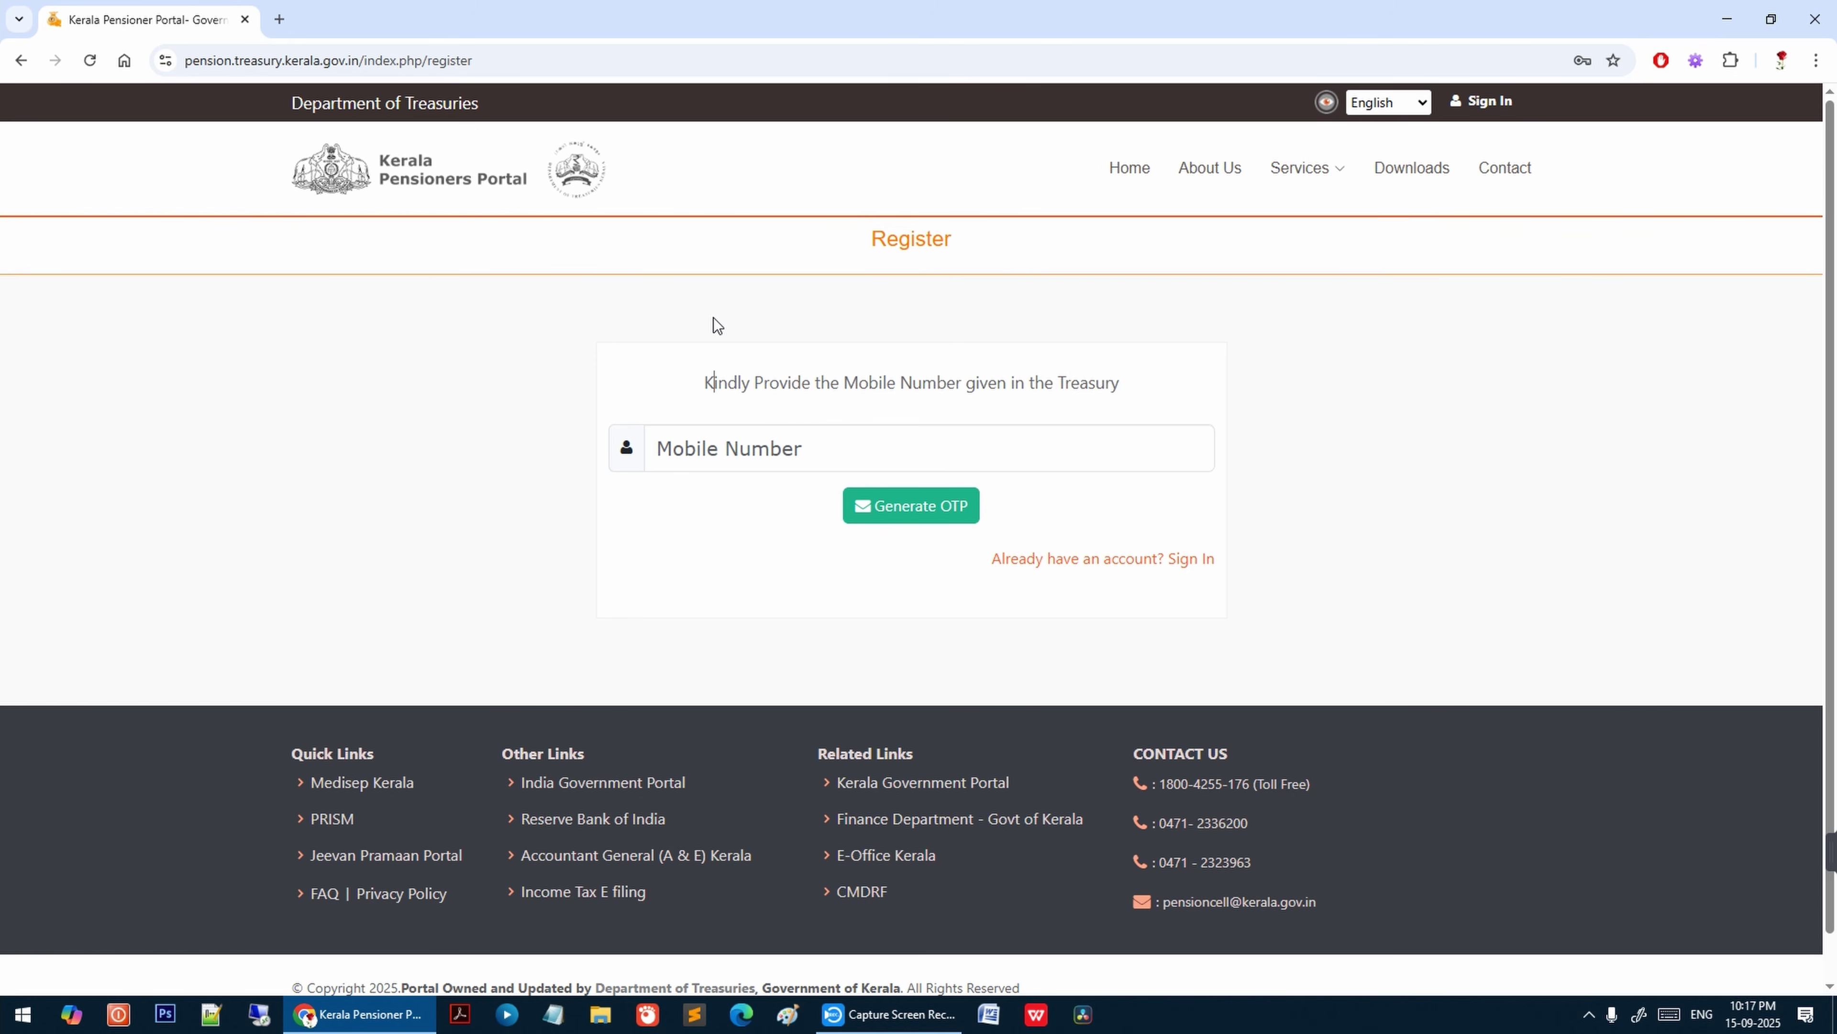
Enter the pensioner's treasury-registered mobile number in the registration form and generate the OTP.
{"action": "key", "text": "Tab"}
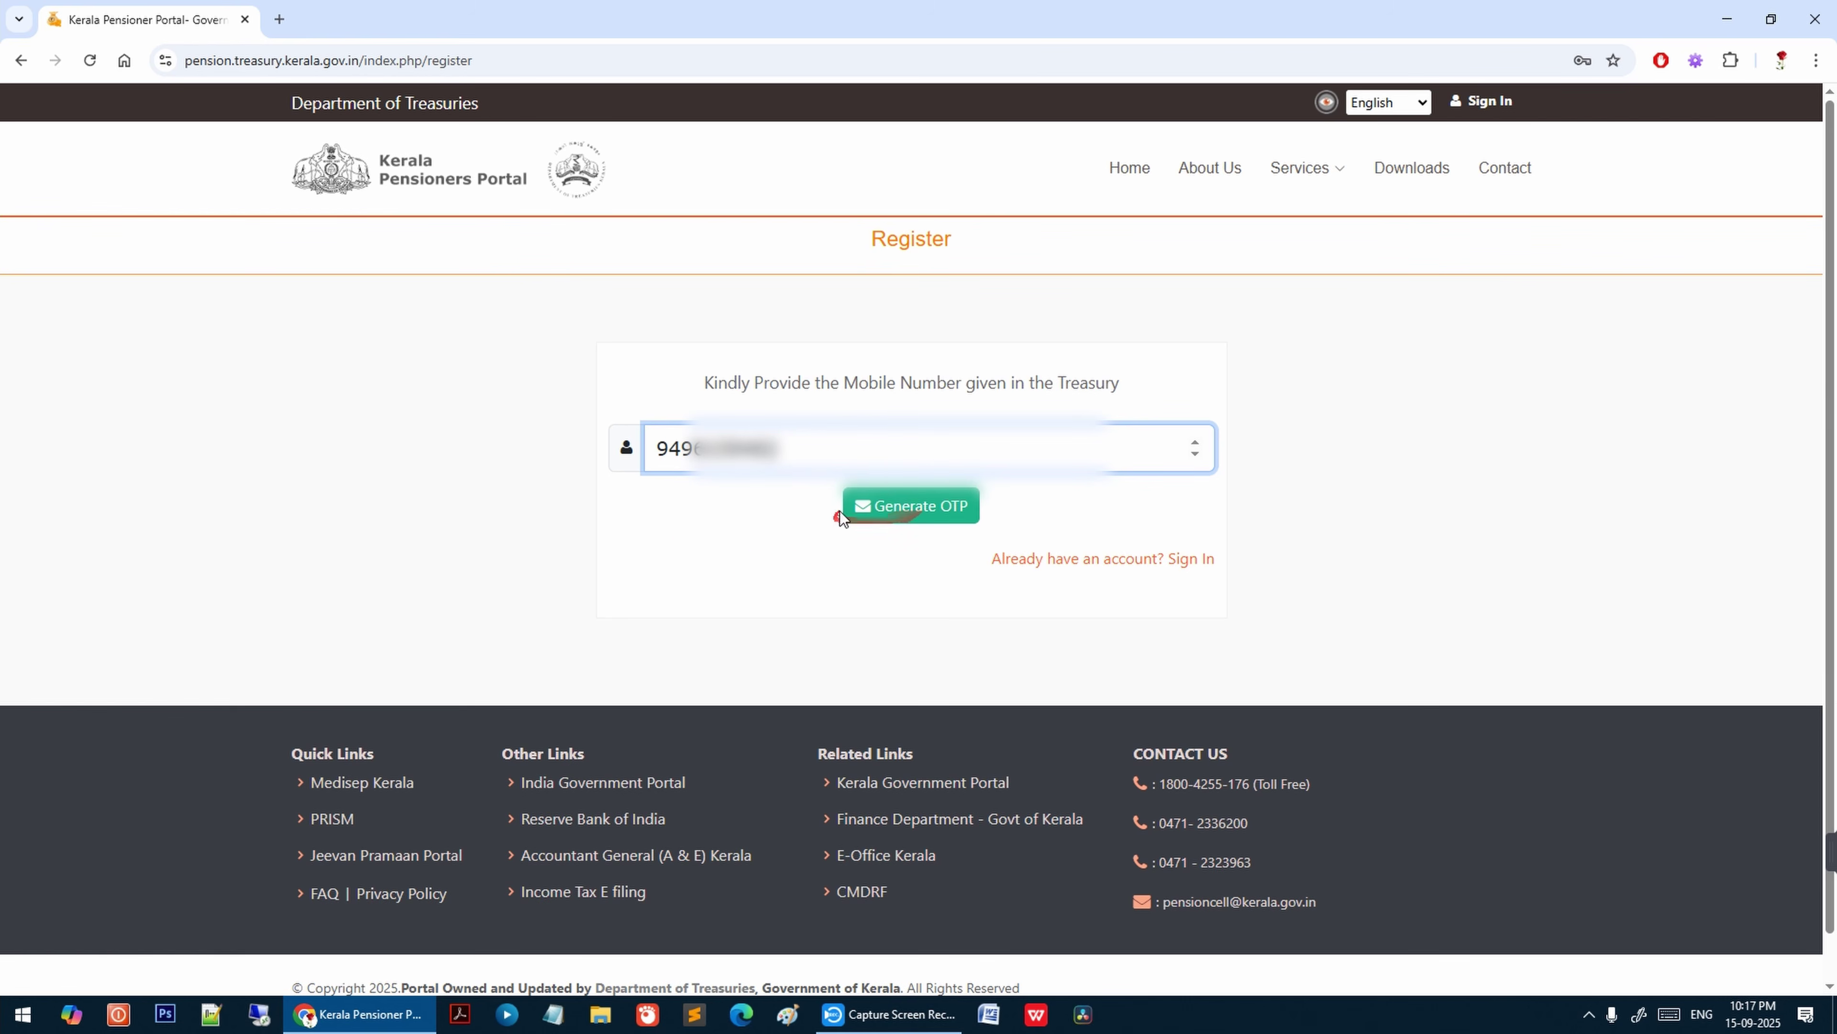
{"action": "left_click", "coordinate": [913, 514]}
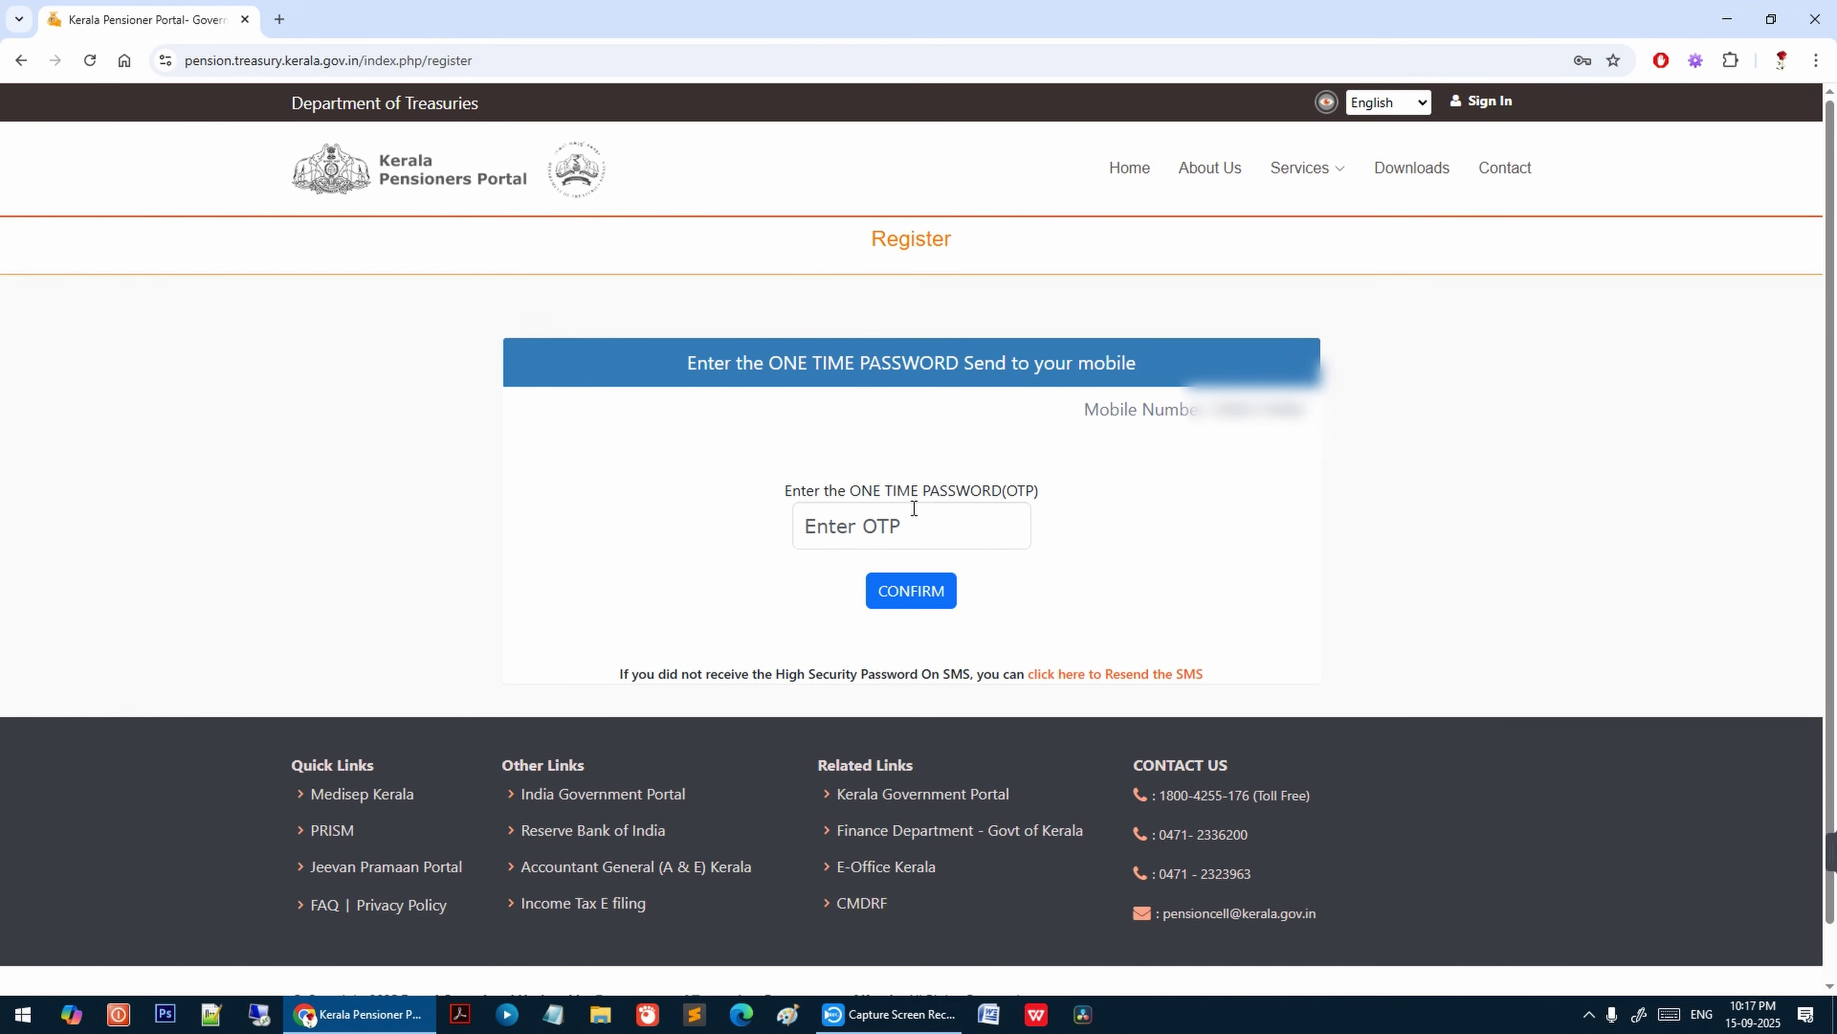
Enter and confirm the one-time password, and save a new account password.
{"action": "left_click", "coordinate": [859, 528]}
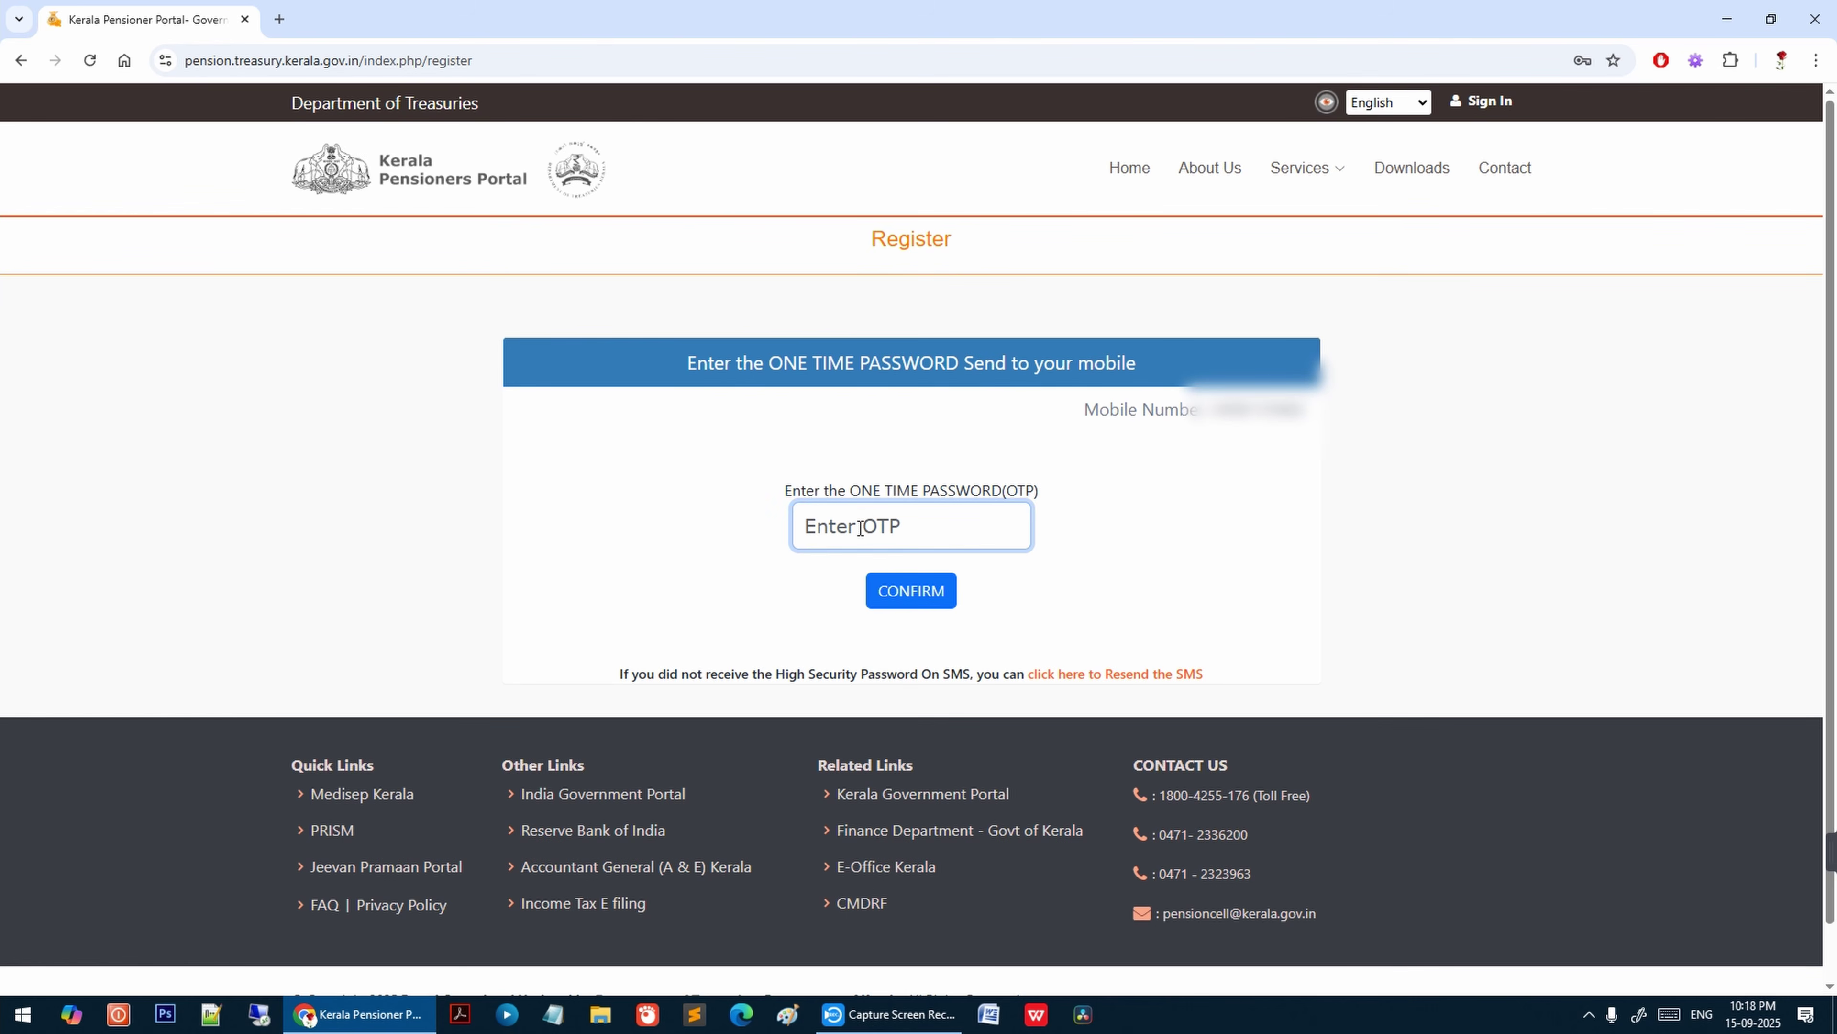
{"action": "key", "text": "ctrl+v"}
{"action": "left_click", "coordinate": [920, 593]}
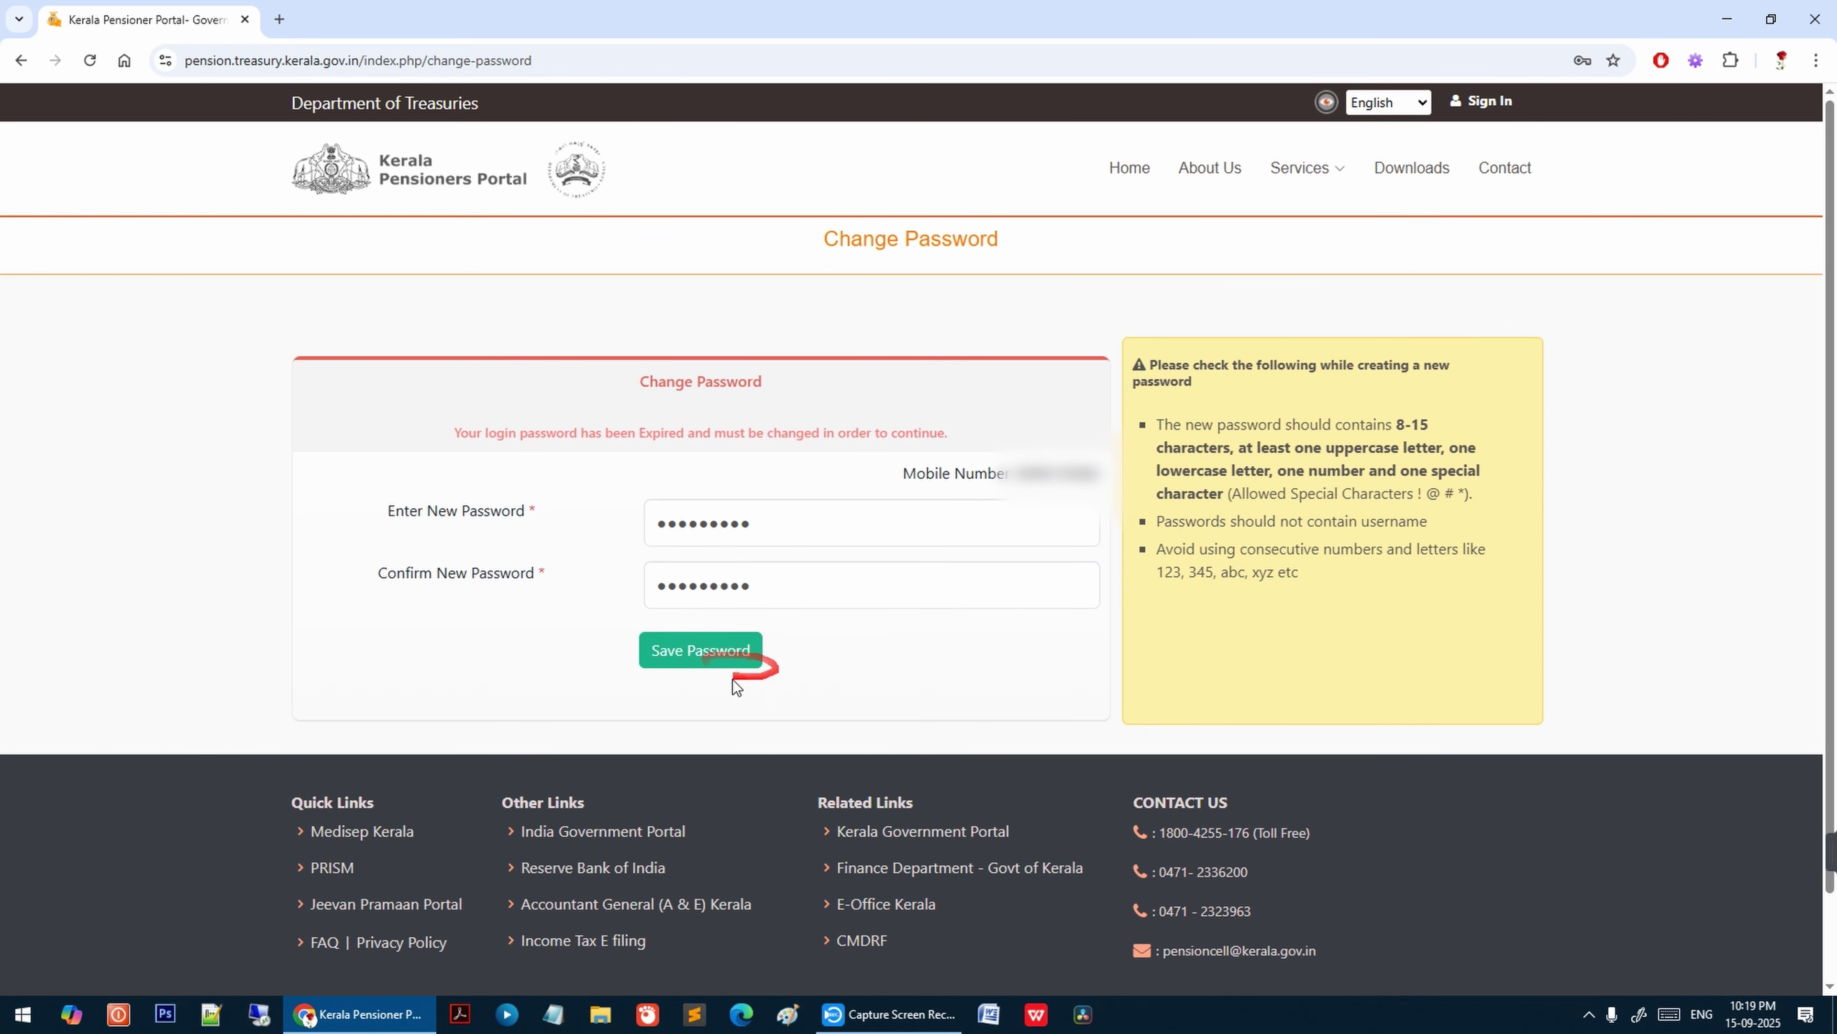
{"action": "left_click", "coordinate": [711, 655]}
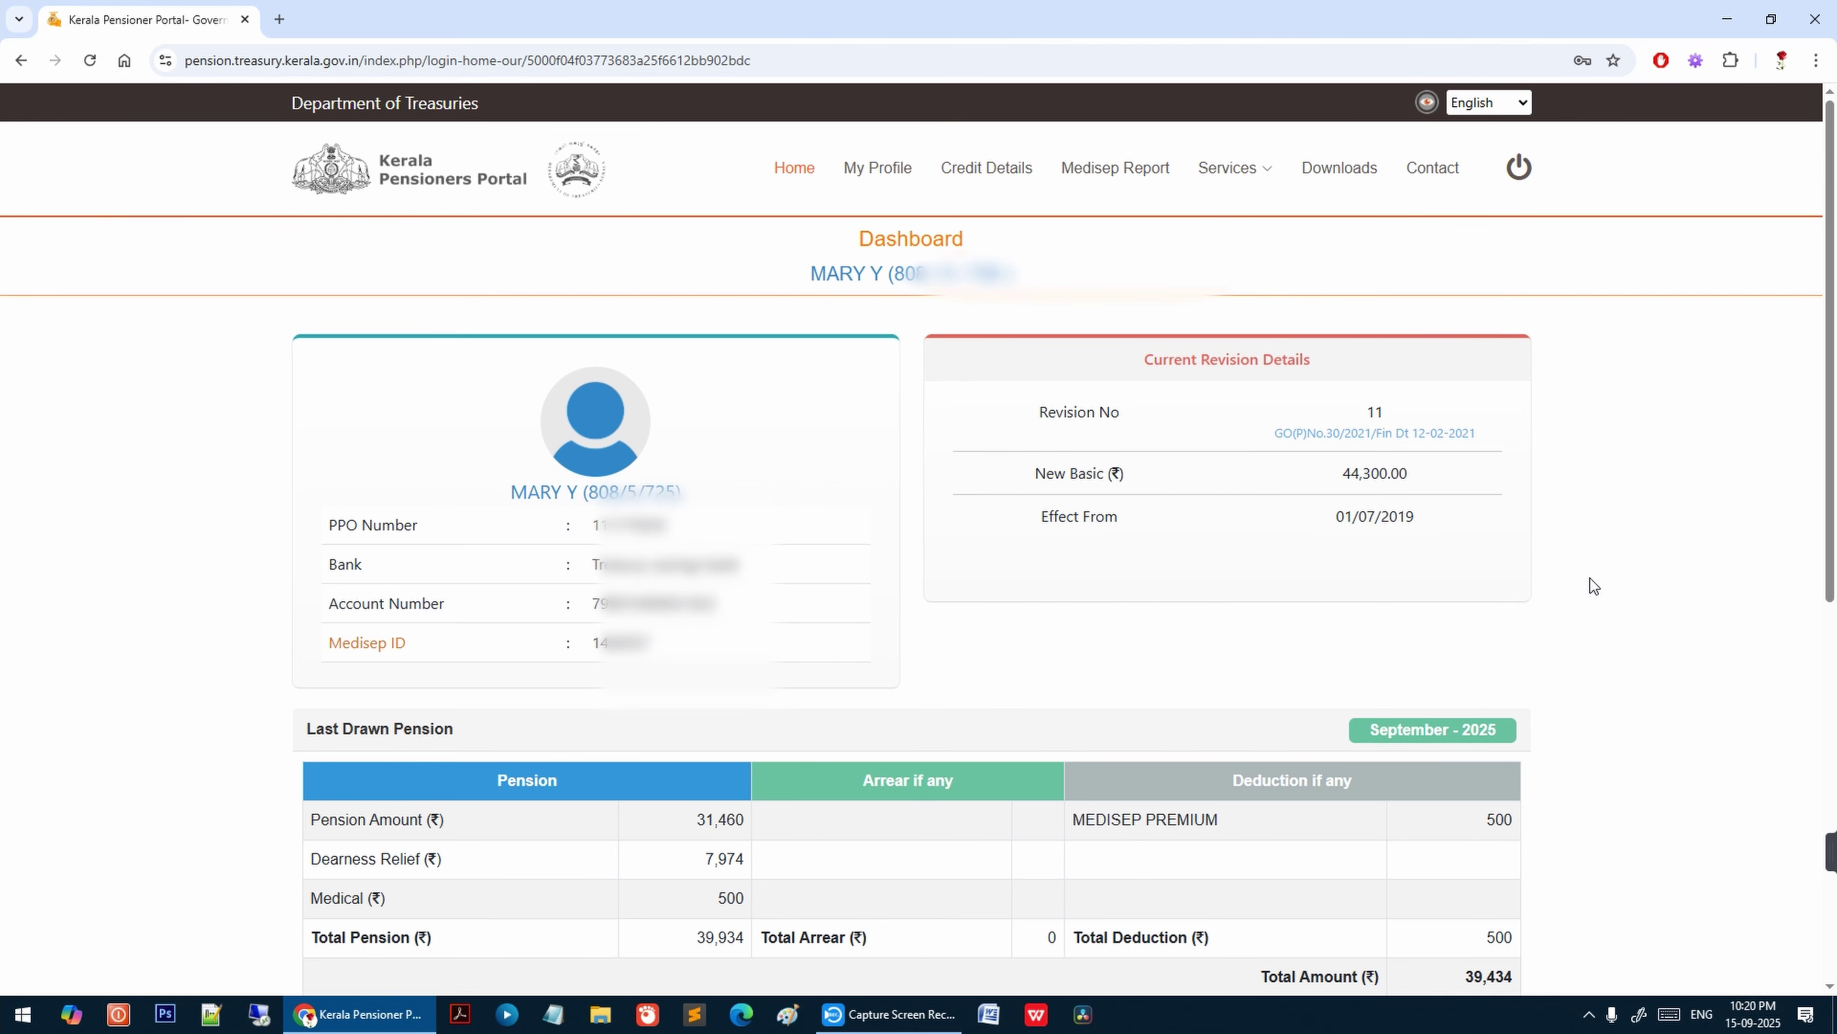
Review the dashboard's current revision details, last drawn pension, and commutation, gratuity and mustering details.
{"action": "scroll", "coordinate": [1591, 579], "scroll_direction": "down", "scroll_amount": 3}
{"action": "scroll", "coordinate": [1591, 587], "scroll_direction": "up", "scroll_amount": 3}
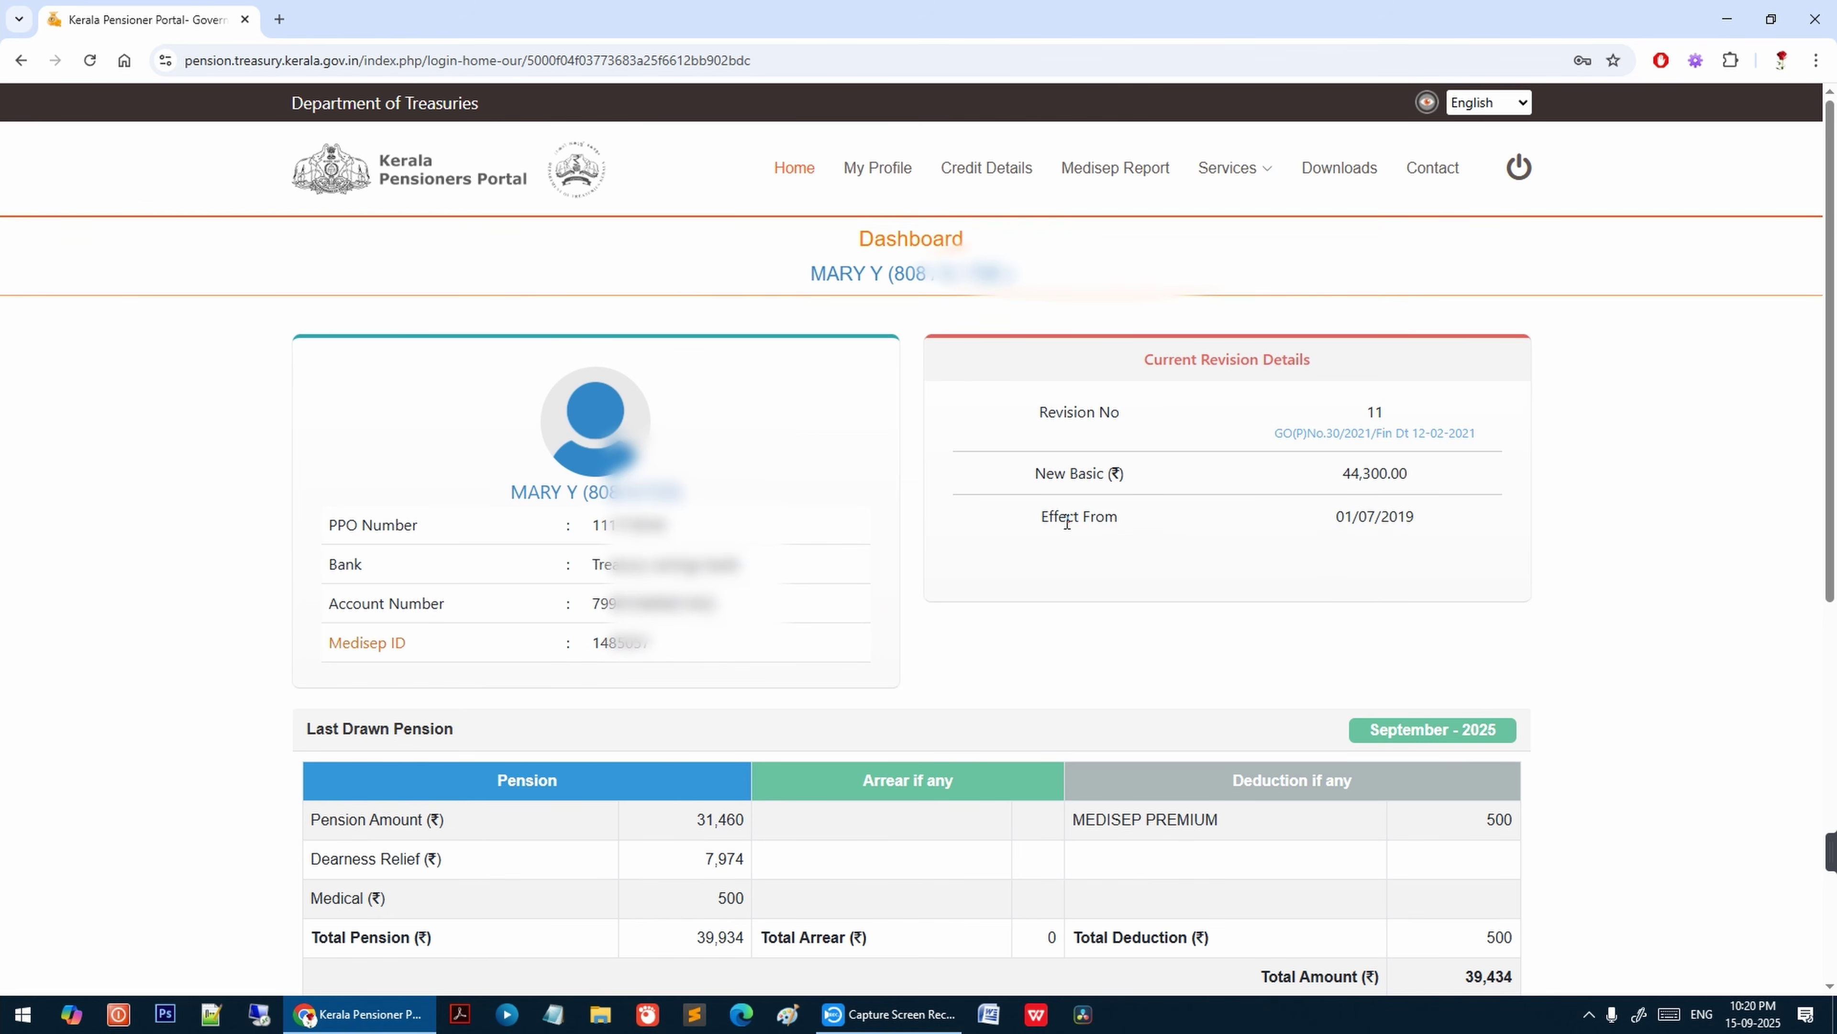
{"action": "left_click_drag", "start_coordinate": [1331, 519], "coordinate": [1449, 519]}
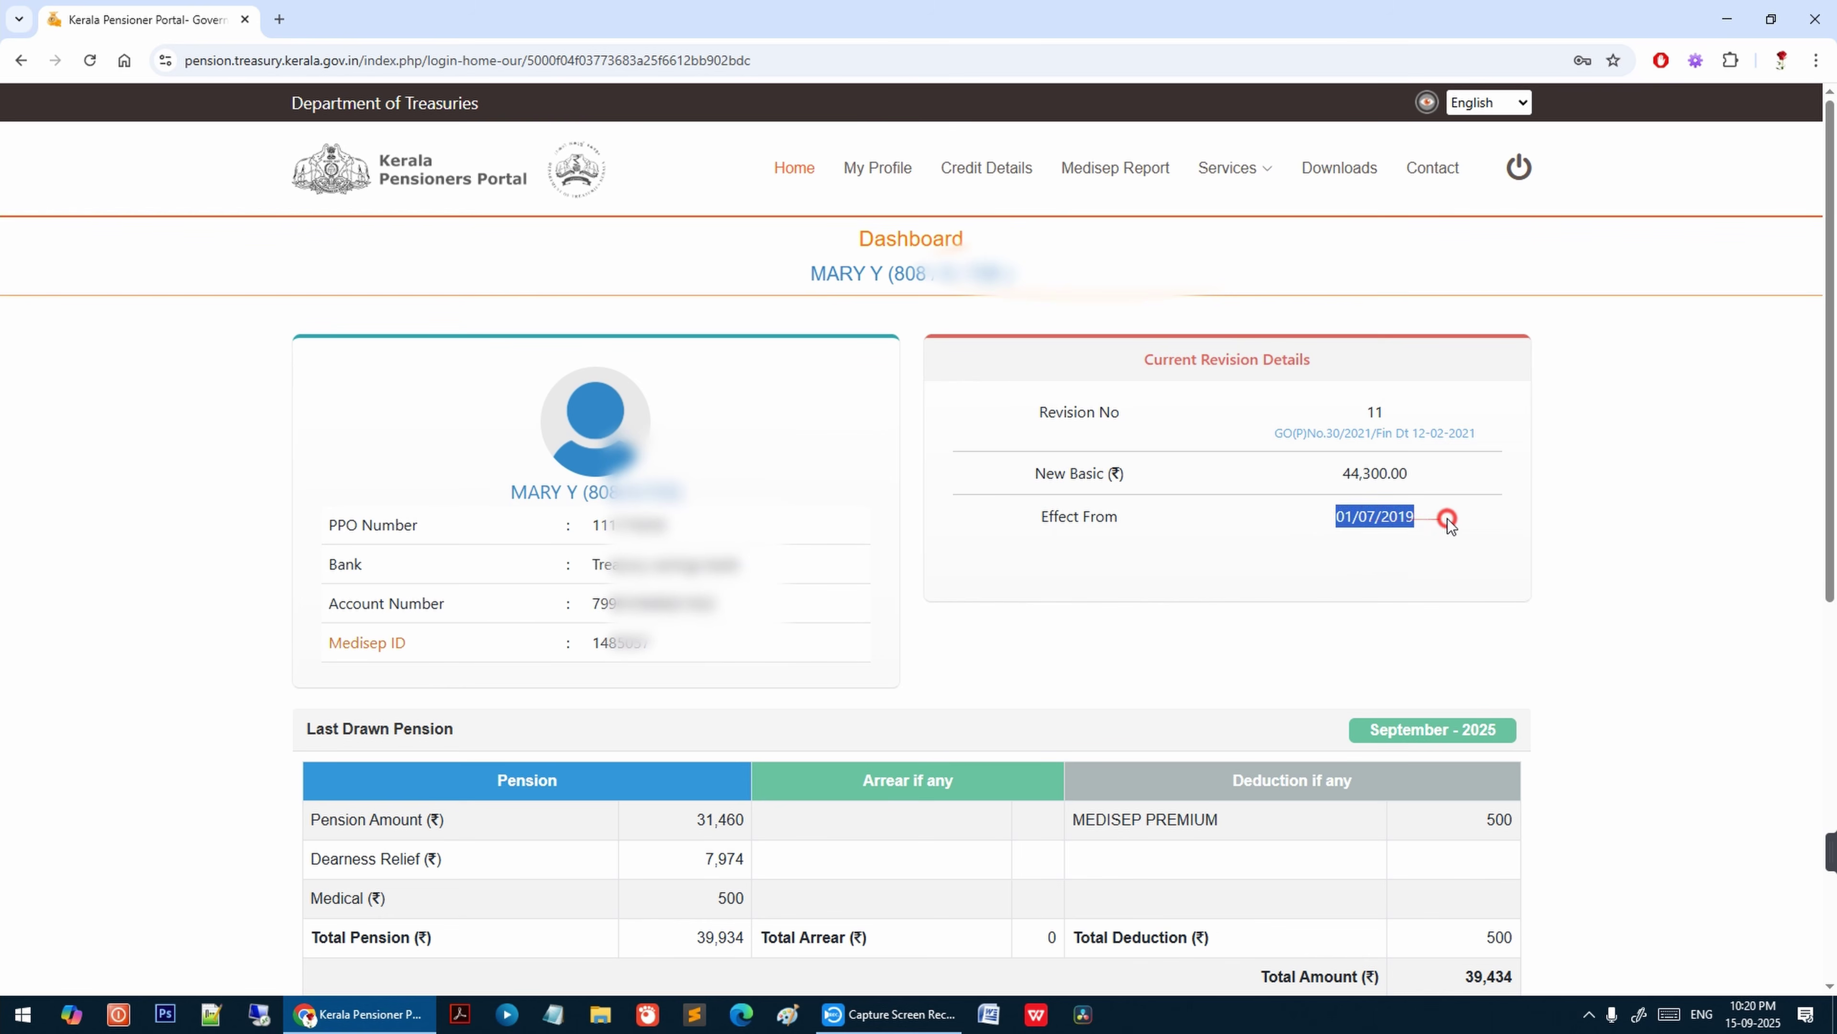
{"action": "left_click", "coordinate": [1443, 529]}
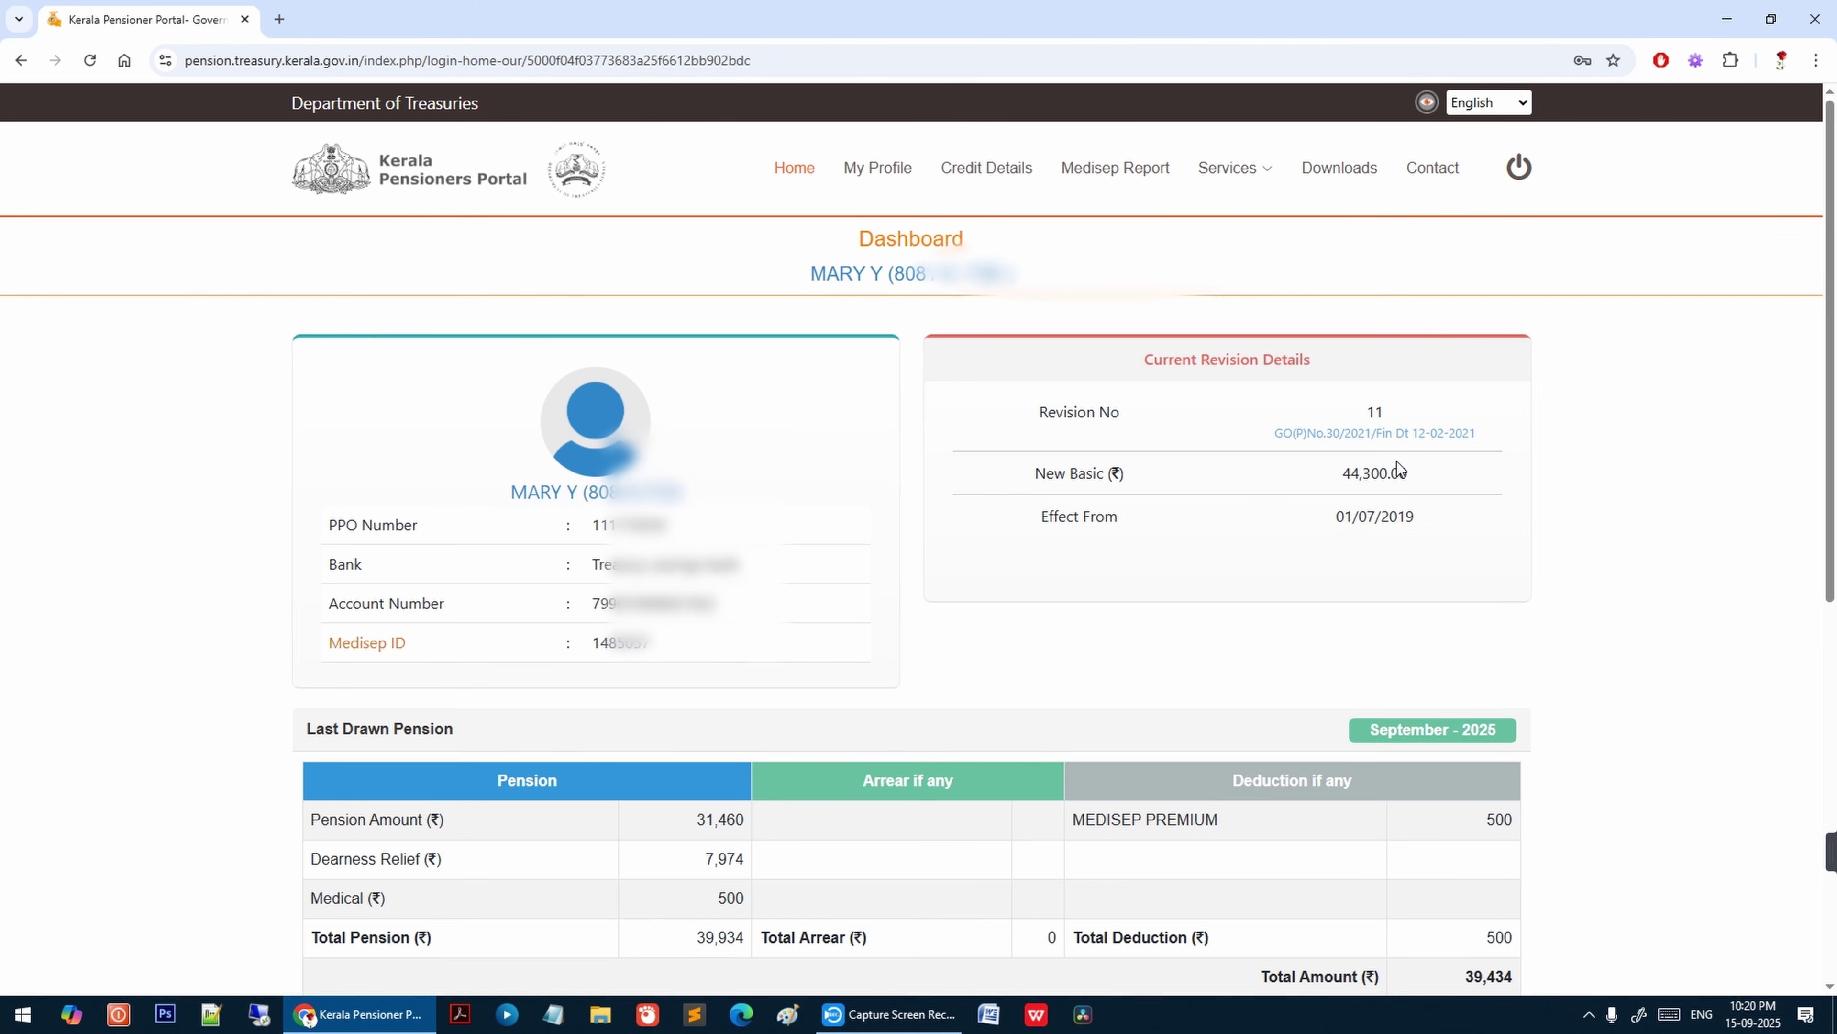
{"action": "scroll", "coordinate": [1582, 550], "scroll_direction": "down", "scroll_amount": 4}
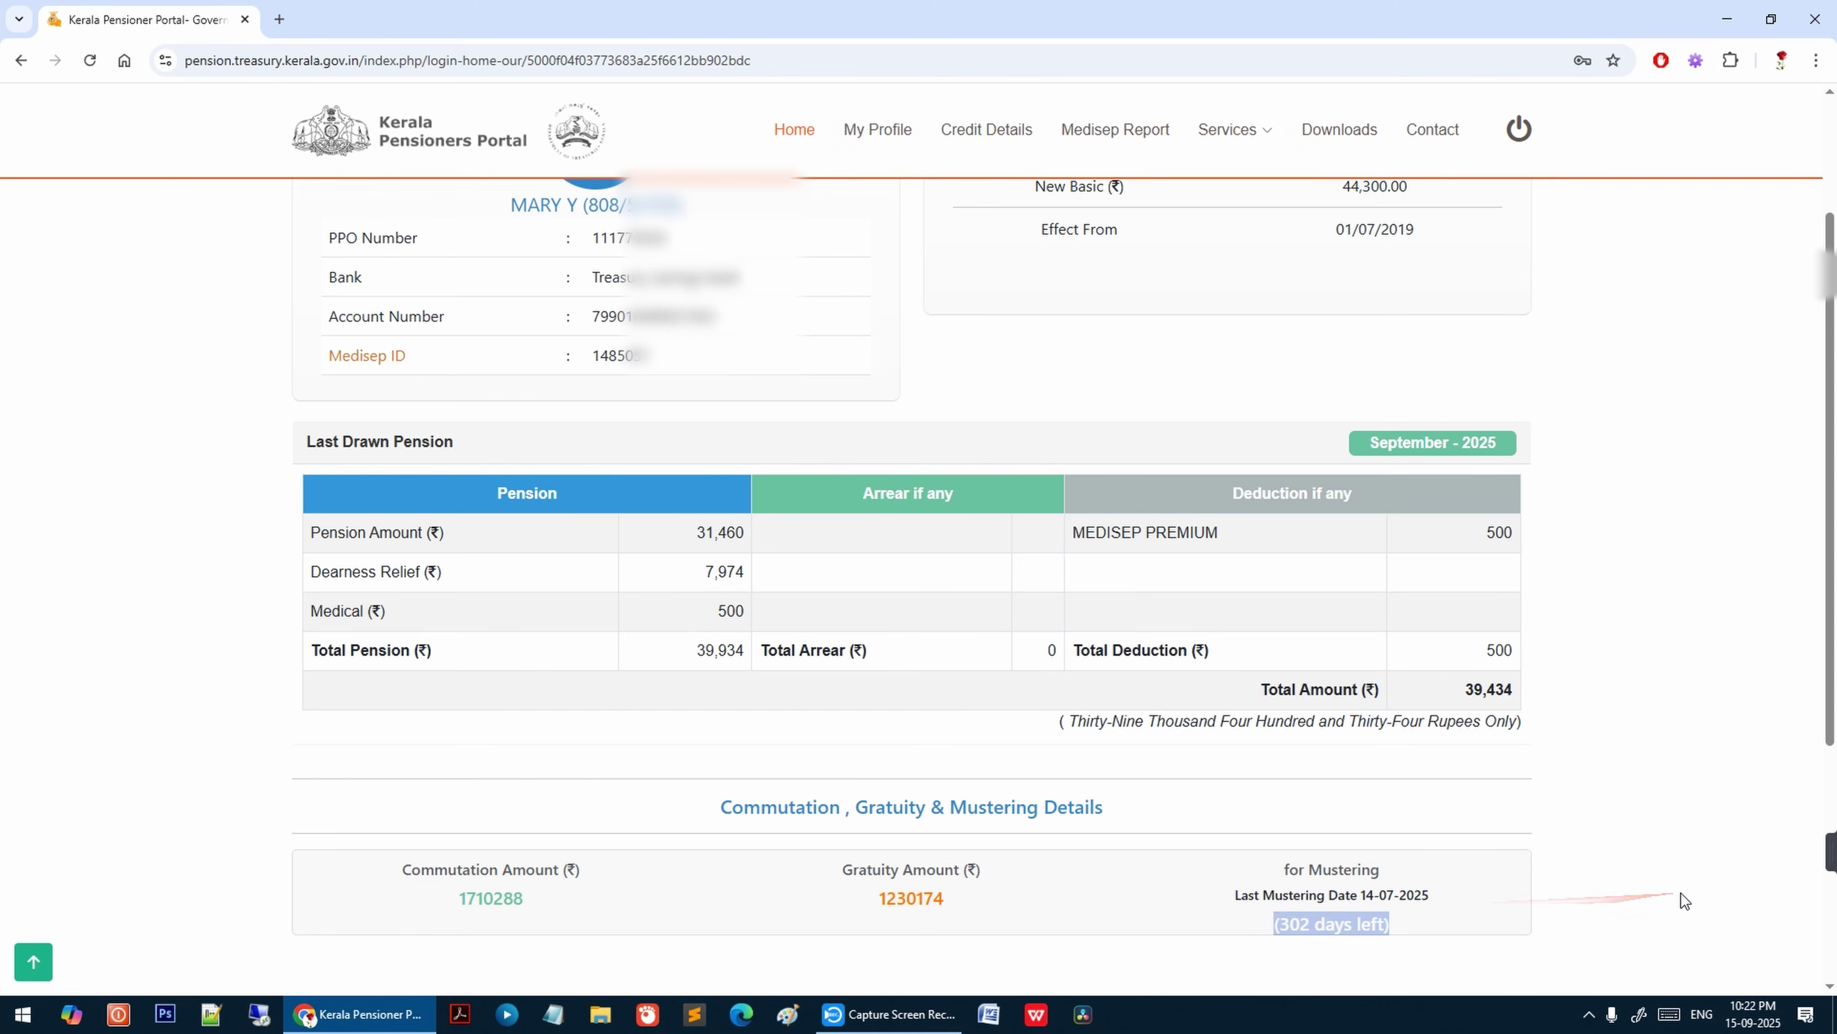
{"action": "scroll", "coordinate": [1663, 898], "scroll_direction": "up", "scroll_amount": 3}
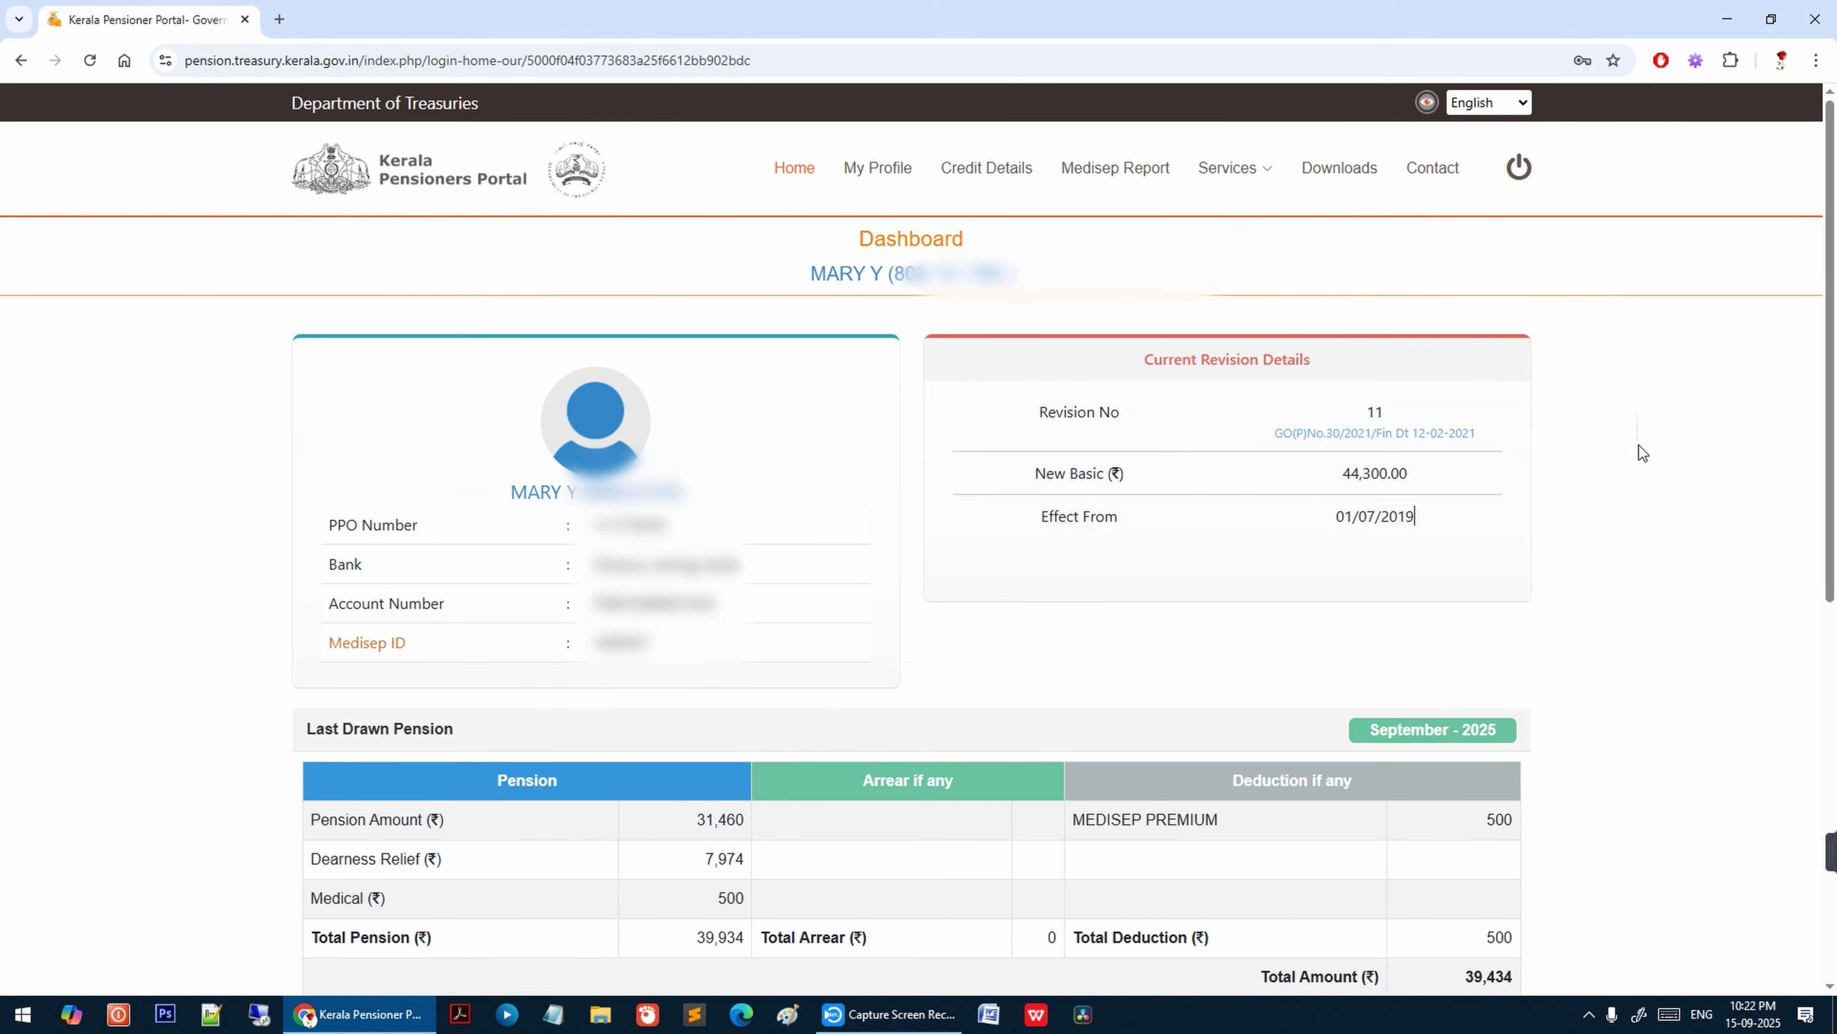
Open the pensioner's profile and review the personal, pension, disbursement and nominee details.
{"action": "left_click", "coordinate": [878, 170]}
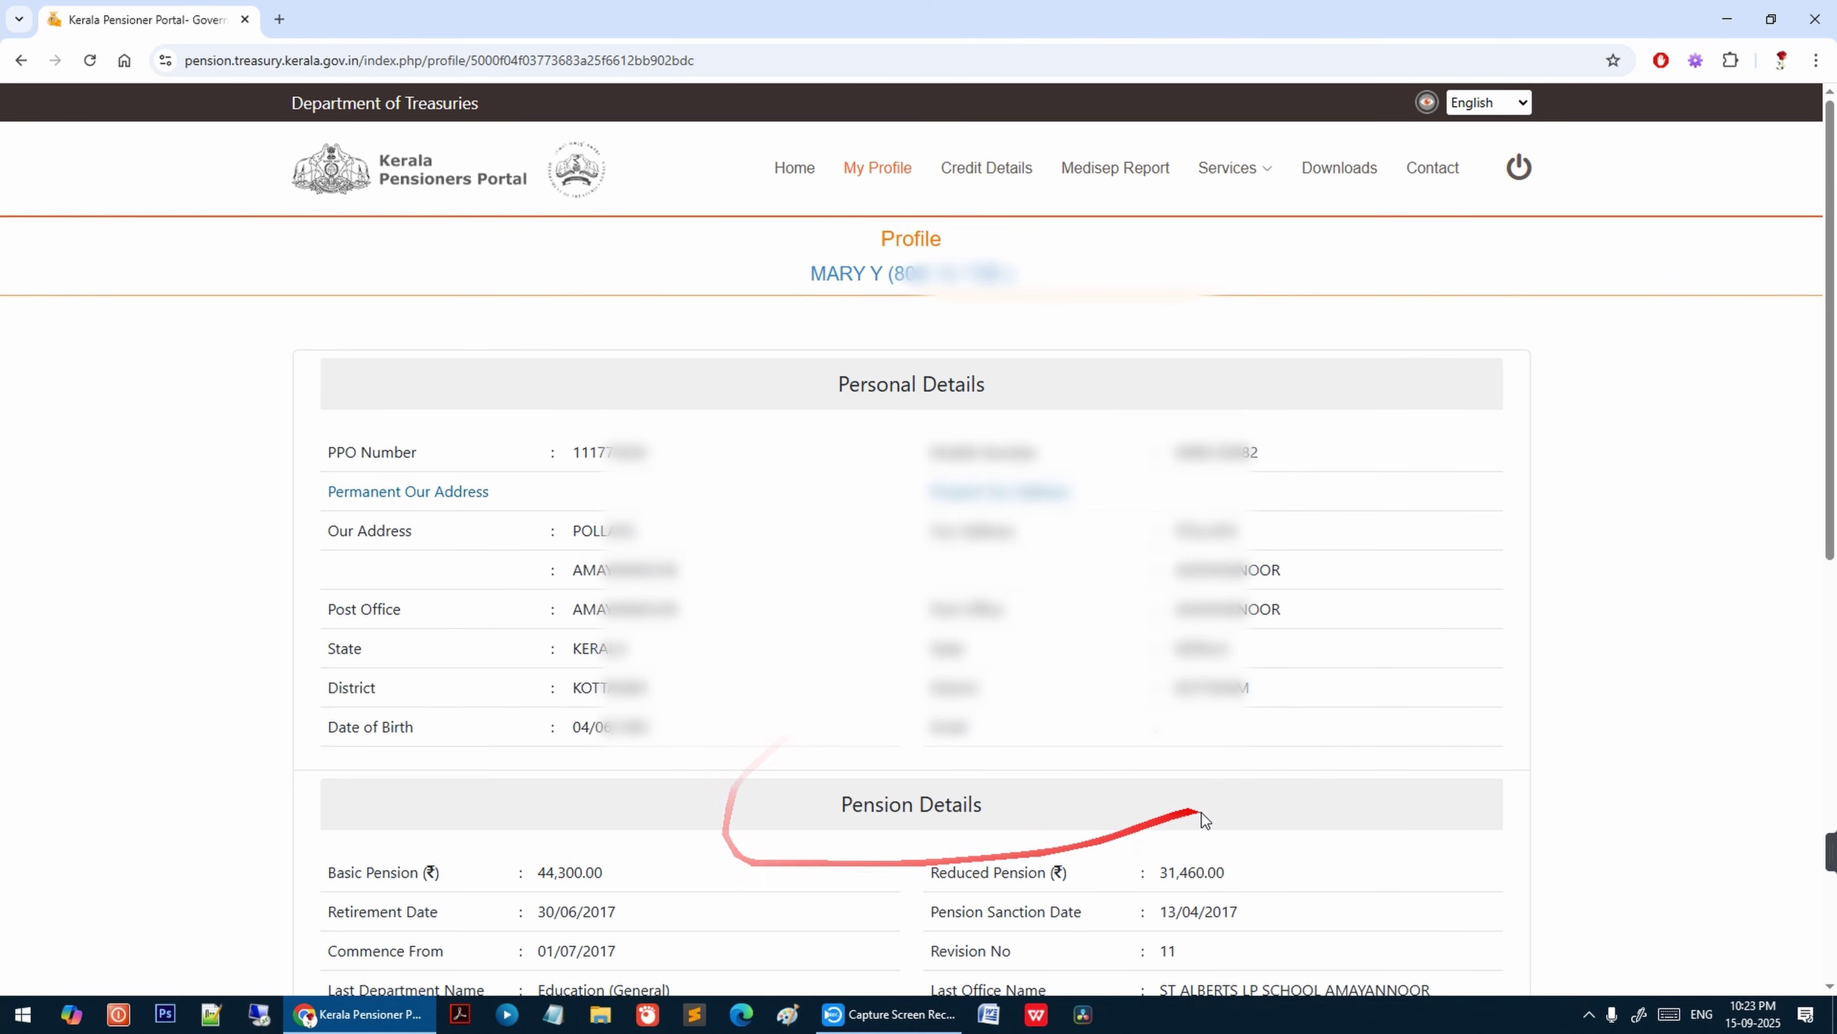
{"action": "left_click_drag", "start_coordinate": [839, 803], "coordinate": [1031, 813]}
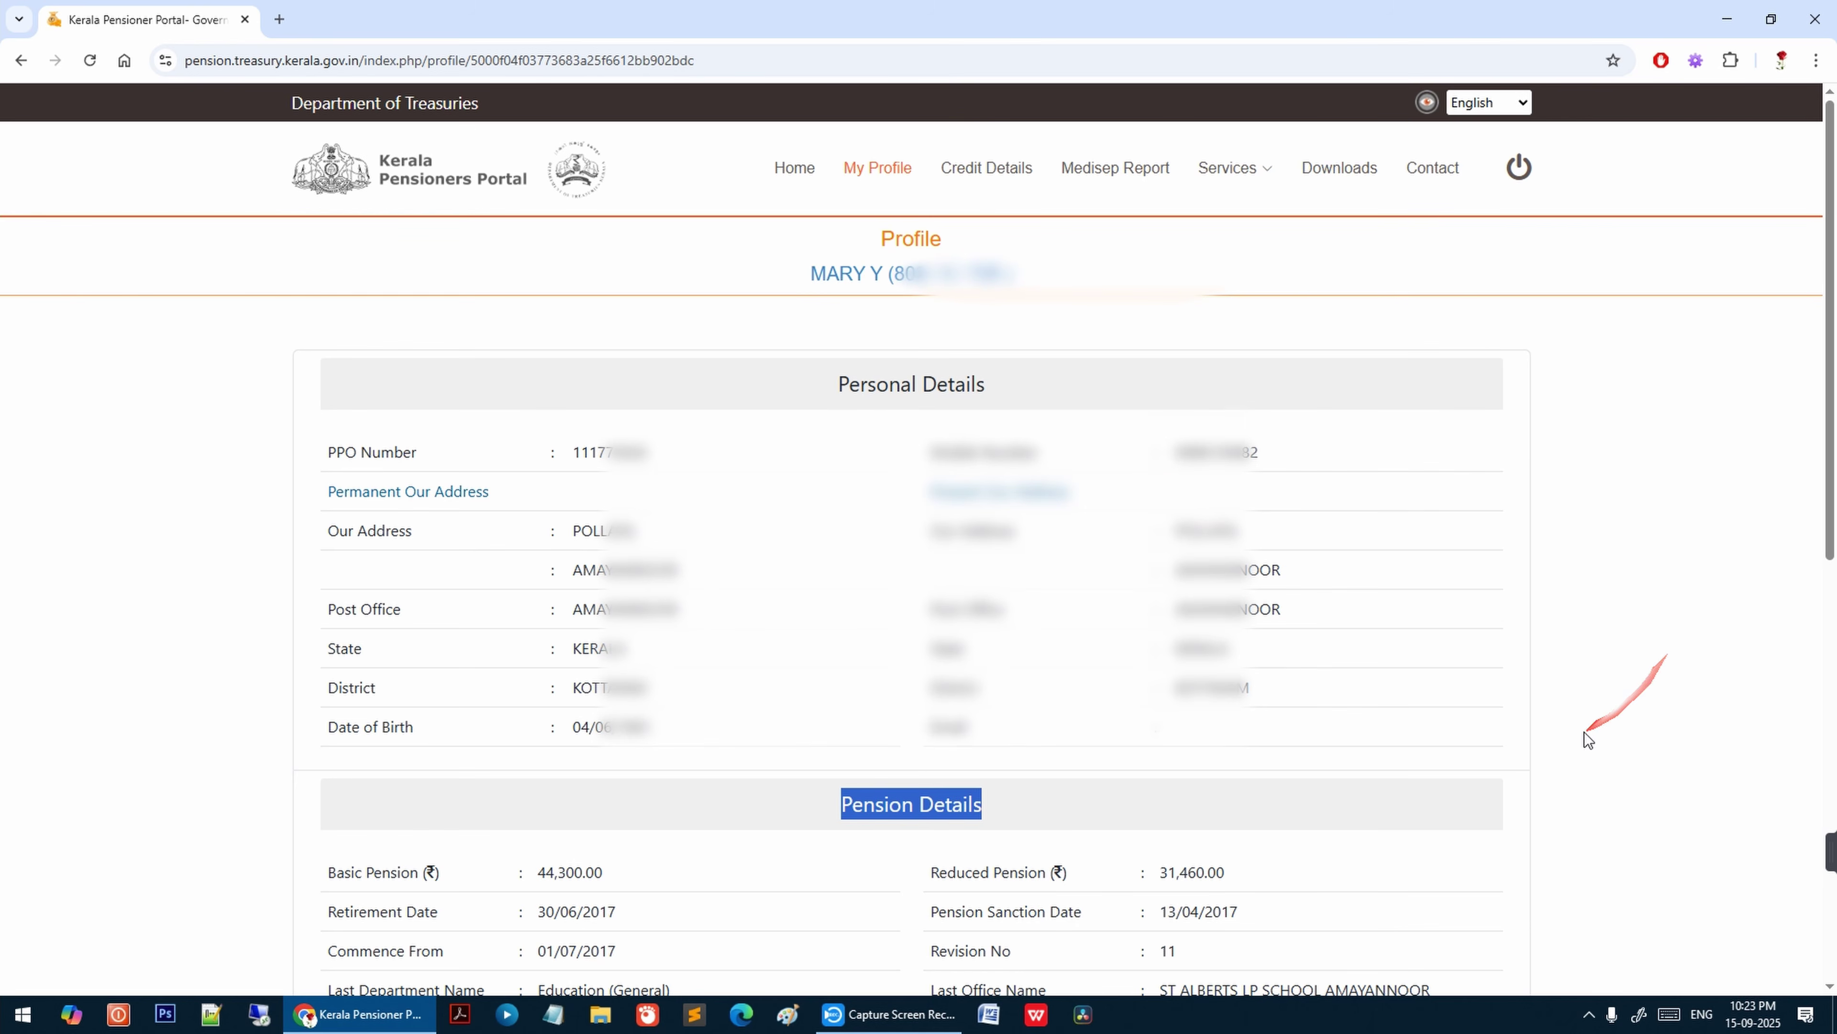
{"action": "scroll", "coordinate": [1584, 733], "scroll_direction": "down", "scroll_amount": 5}
{"action": "left_click", "coordinate": [850, 785]}
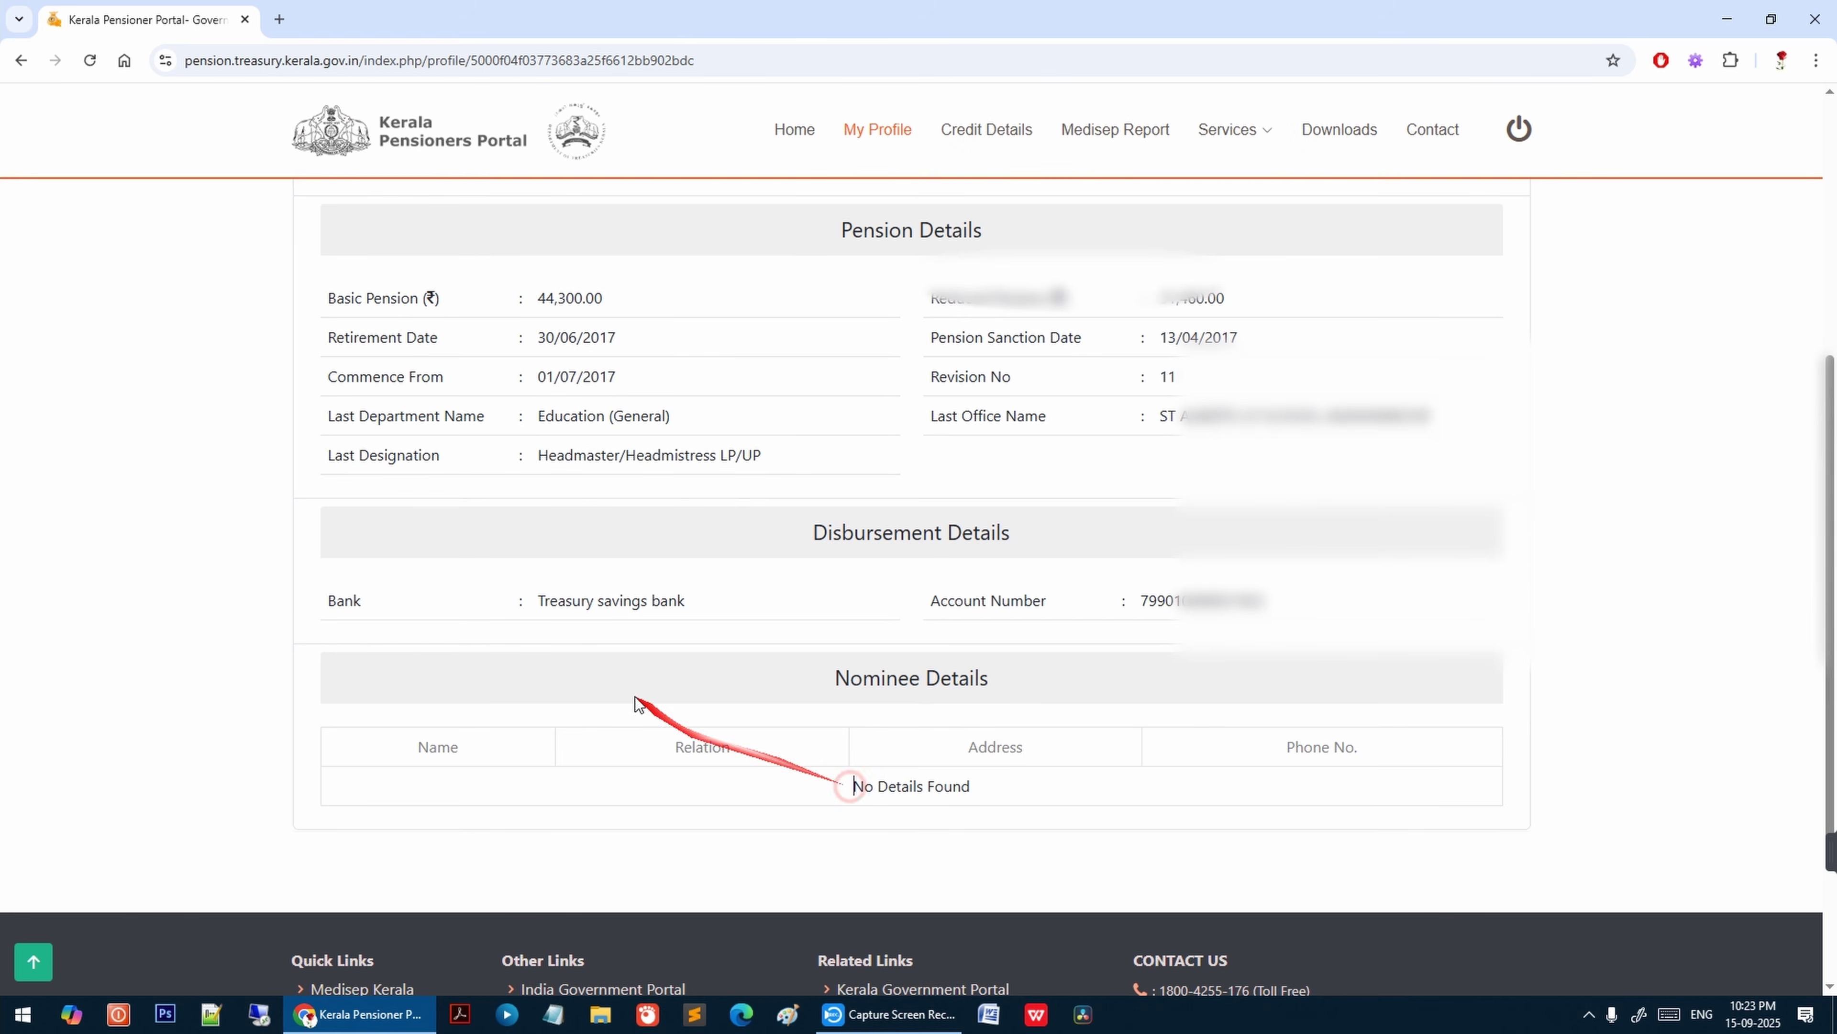
{"action": "scroll", "coordinate": [1263, 742], "scroll_direction": "up", "scroll_amount": 5}
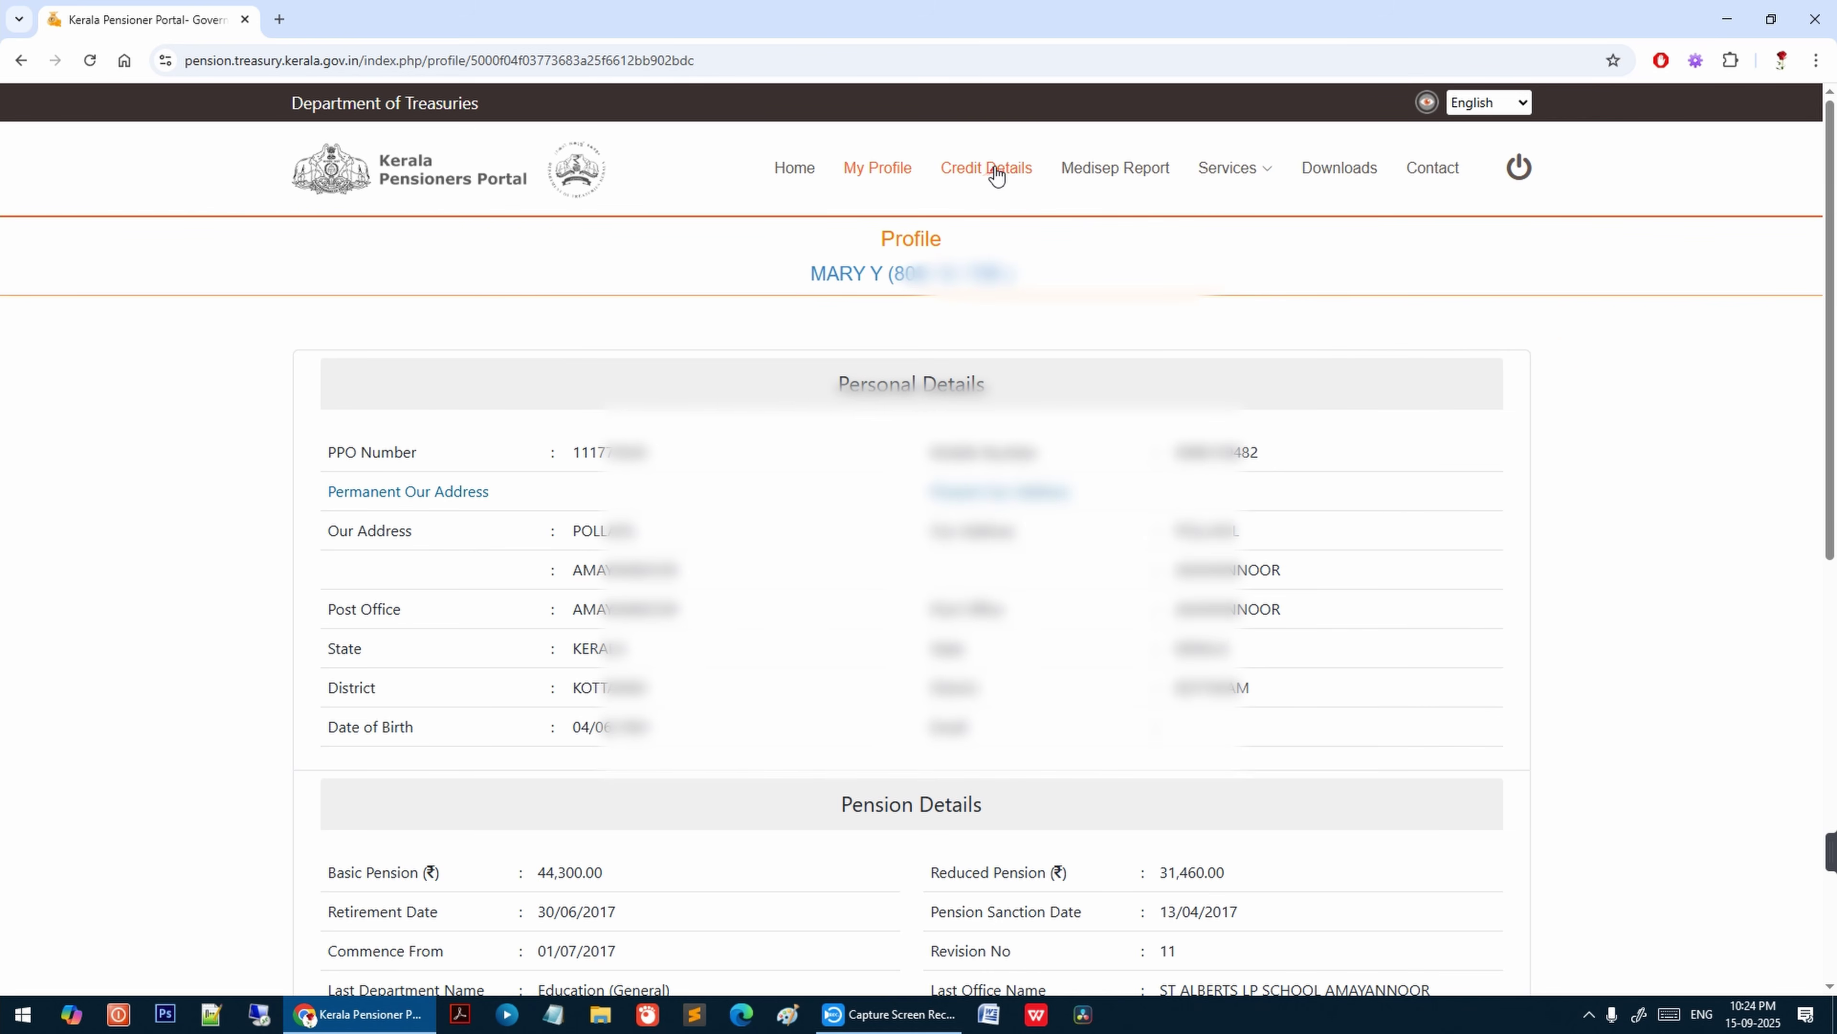
View the pension credit details for the period January 2025 to June 2025.
{"action": "left_click", "coordinate": [981, 173]}
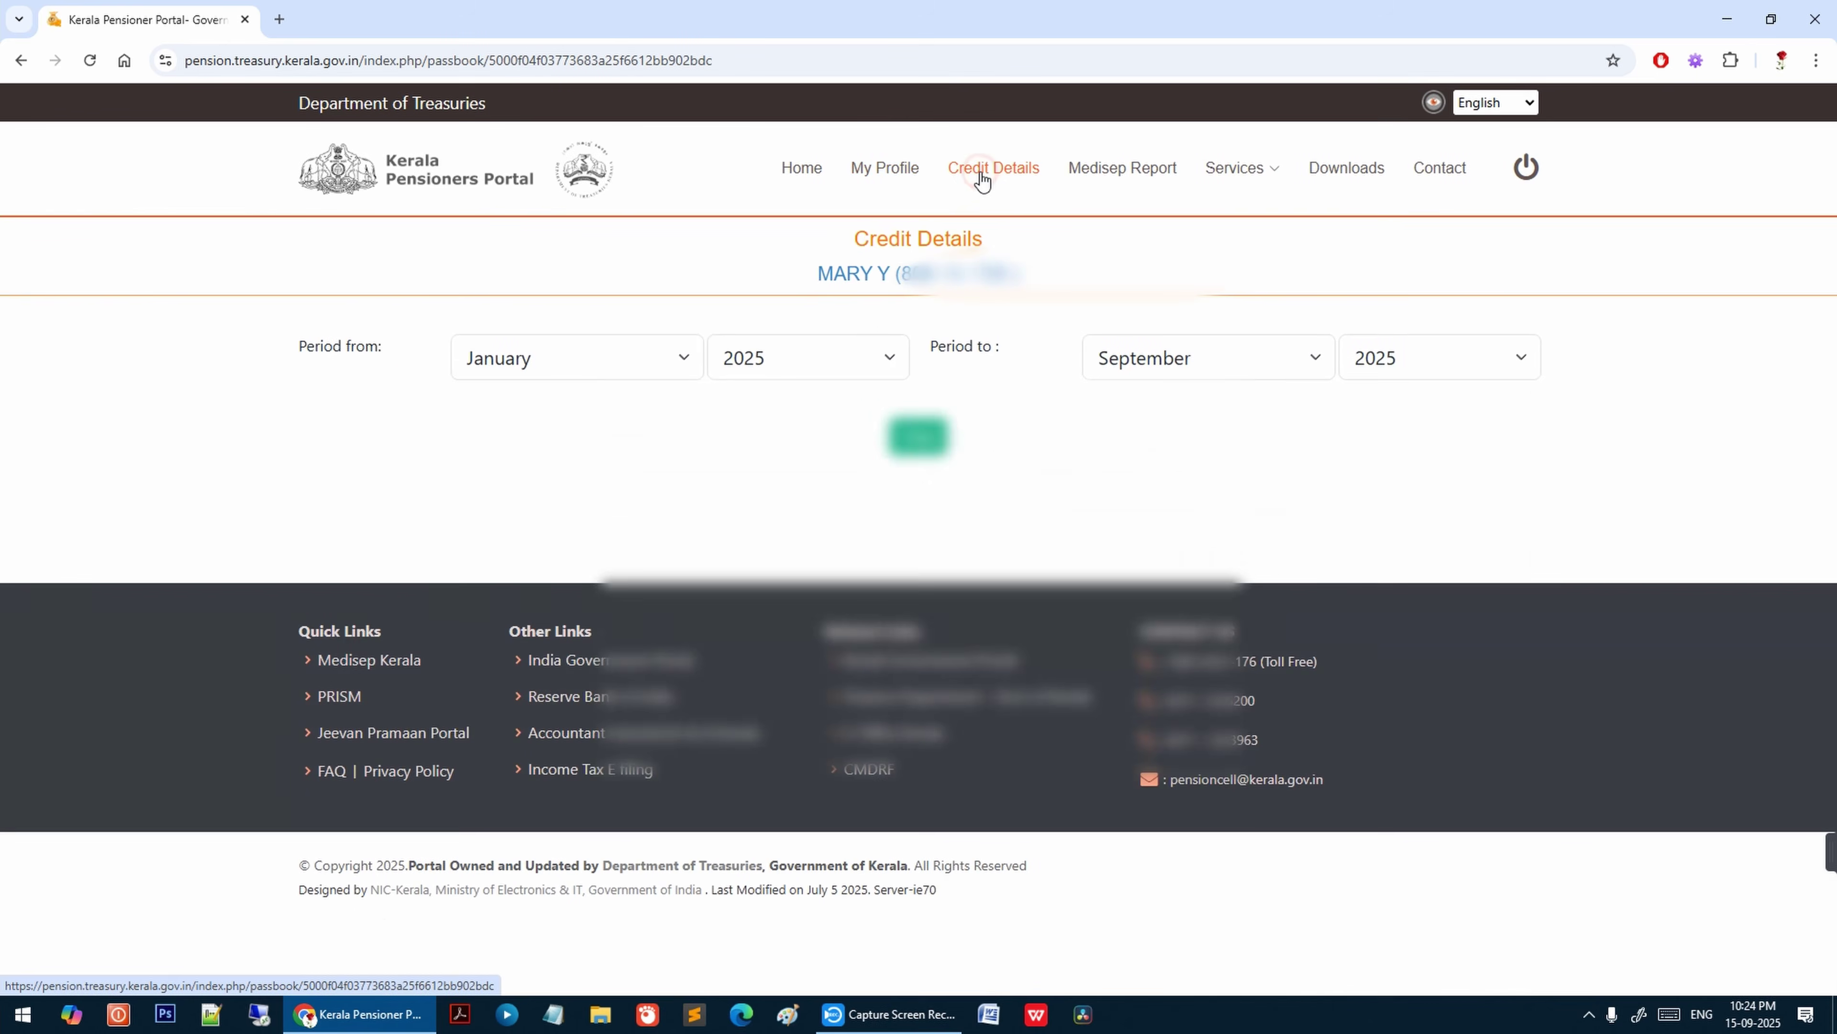
{"action": "left_click", "coordinate": [635, 363]}
{"action": "left_click", "coordinate": [376, 359]}
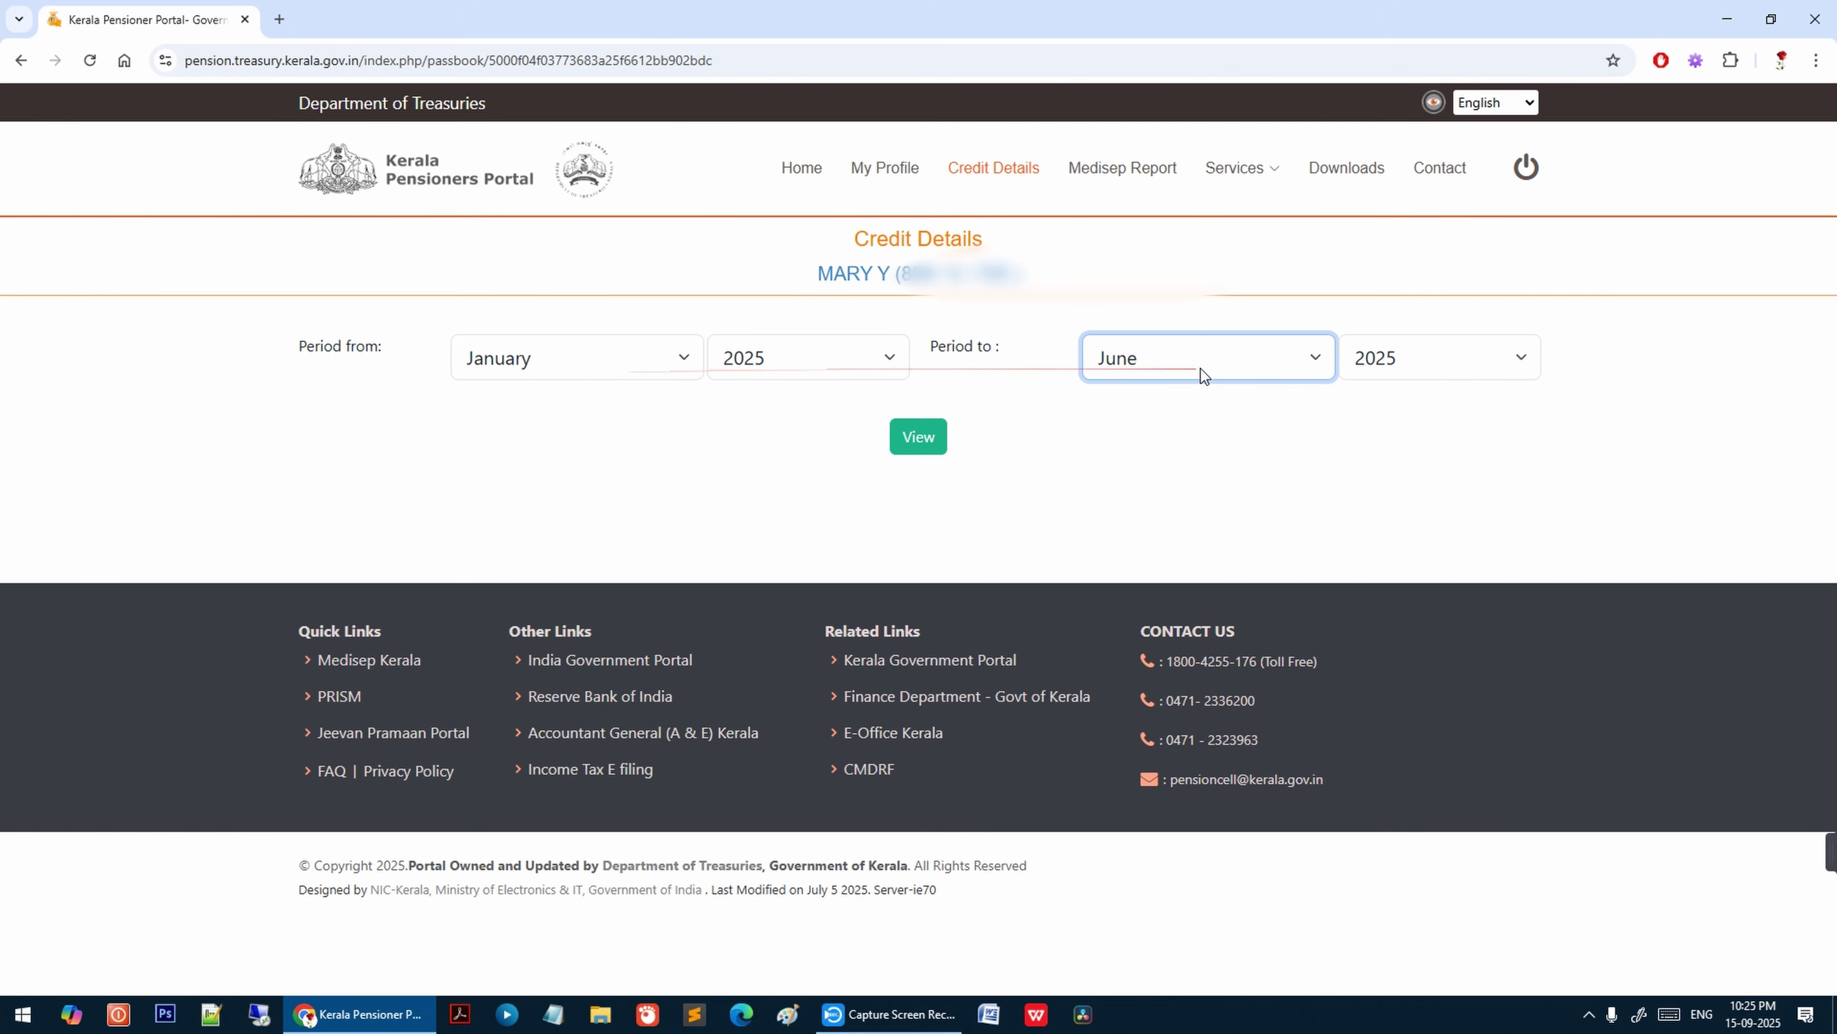
{"action": "left_click", "coordinate": [919, 444]}
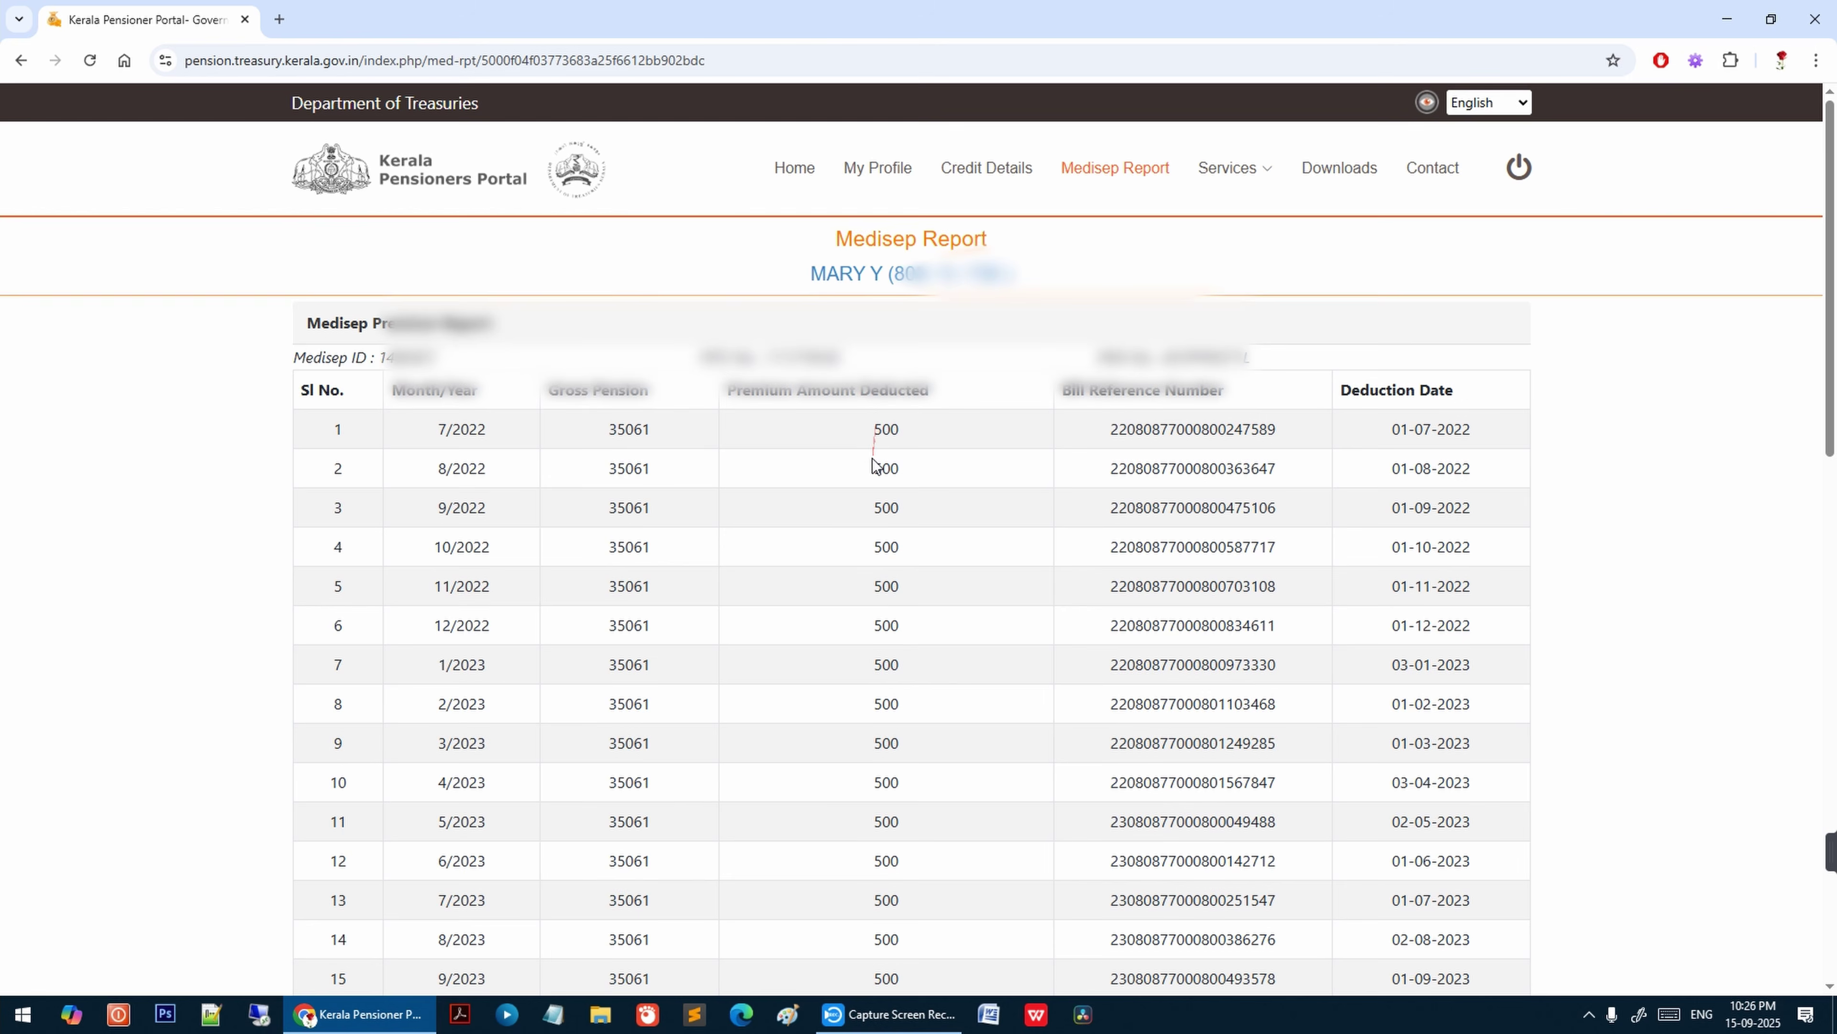
Review the Medisep premium report, including its monthly deductions and the identification numbers above the table.
{"action": "scroll", "coordinate": [872, 458], "scroll_direction": "down", "scroll_amount": 3}
{"action": "scroll", "coordinate": [872, 480], "scroll_direction": "down", "scroll_amount": 2}
{"action": "scroll", "coordinate": [1338, 394], "scroll_direction": "up", "scroll_amount": 5}
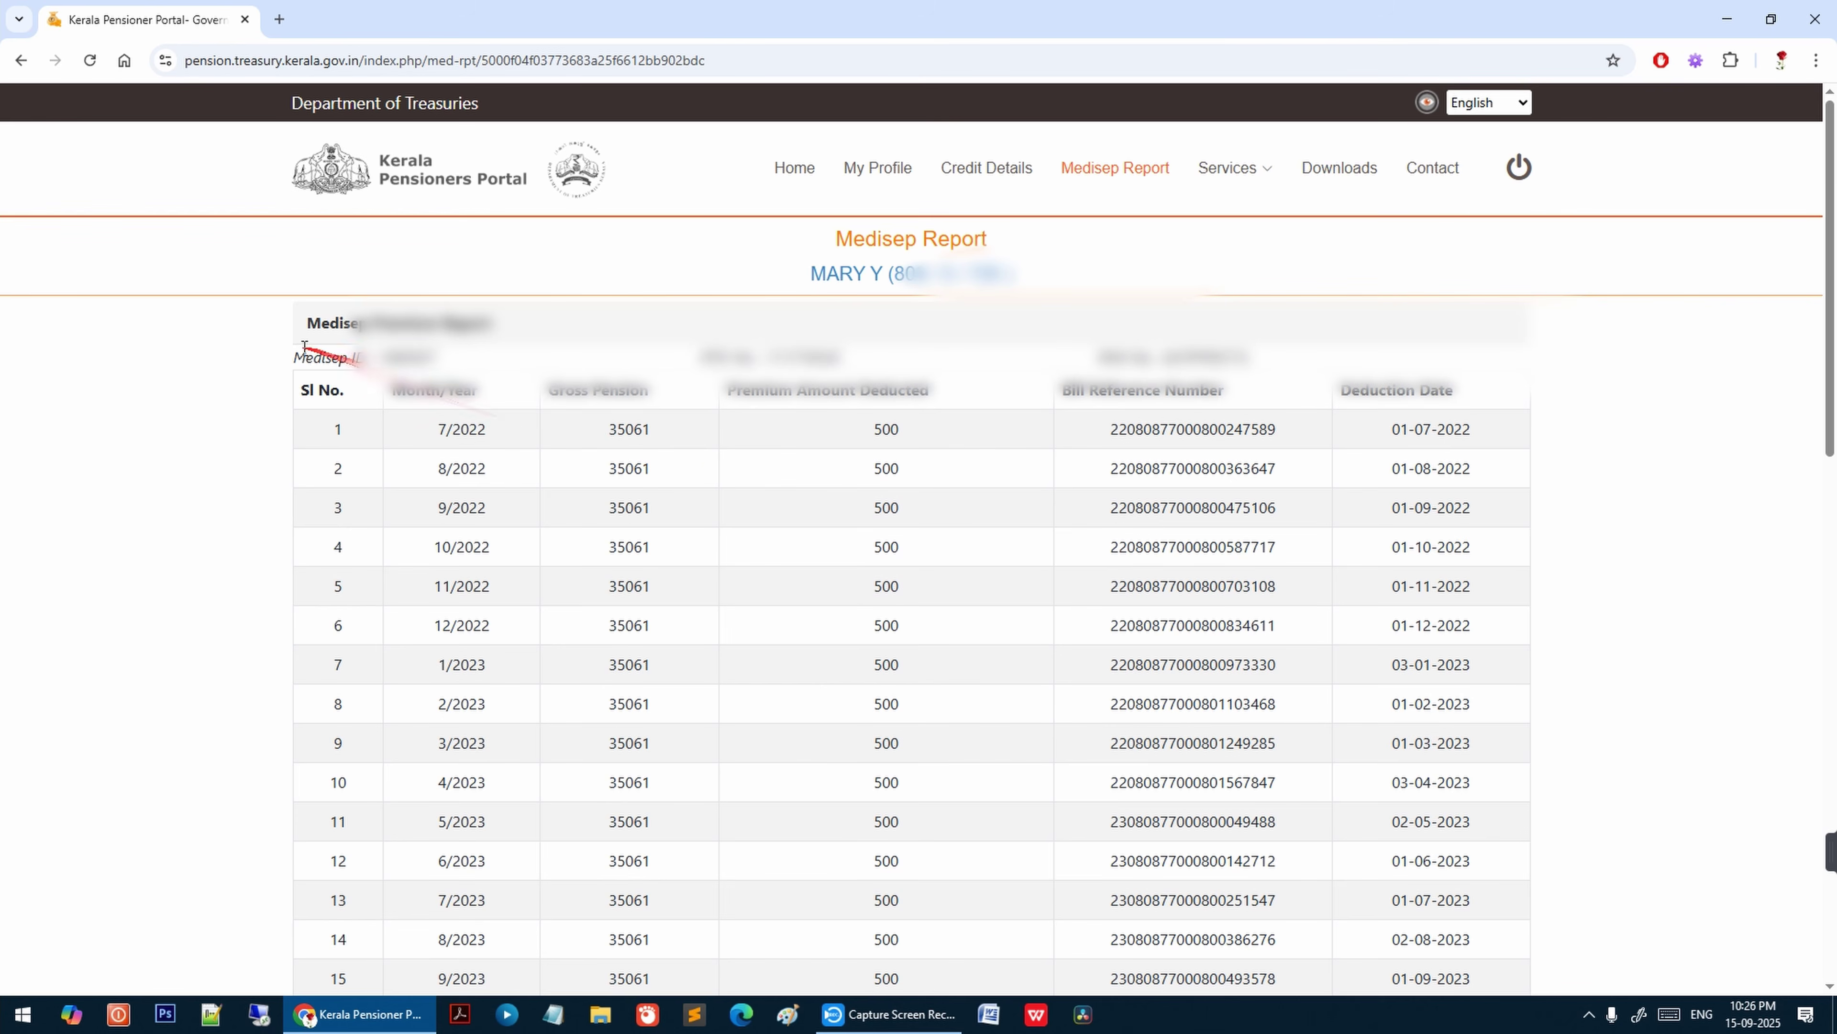
{"action": "left_click_drag", "start_coordinate": [291, 359], "coordinate": [472, 356]}
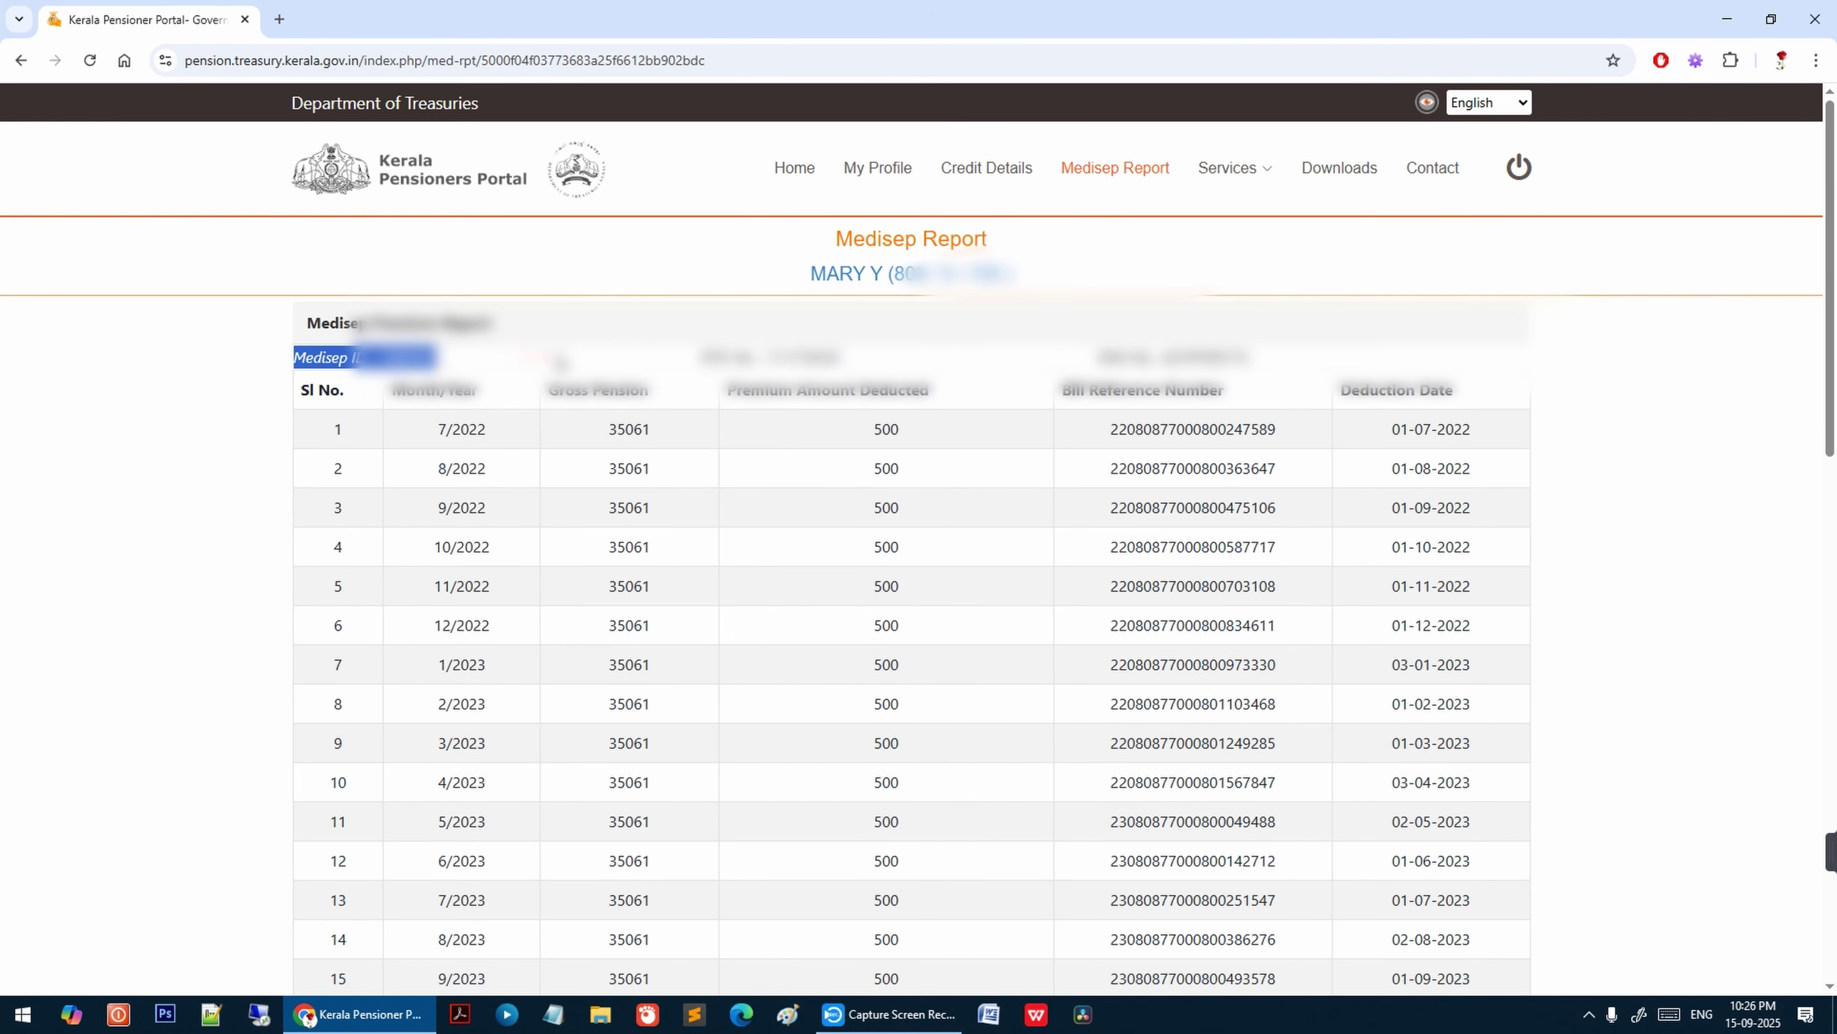
{"action": "left_click_drag", "start_coordinate": [1097, 356], "coordinate": [1309, 356]}
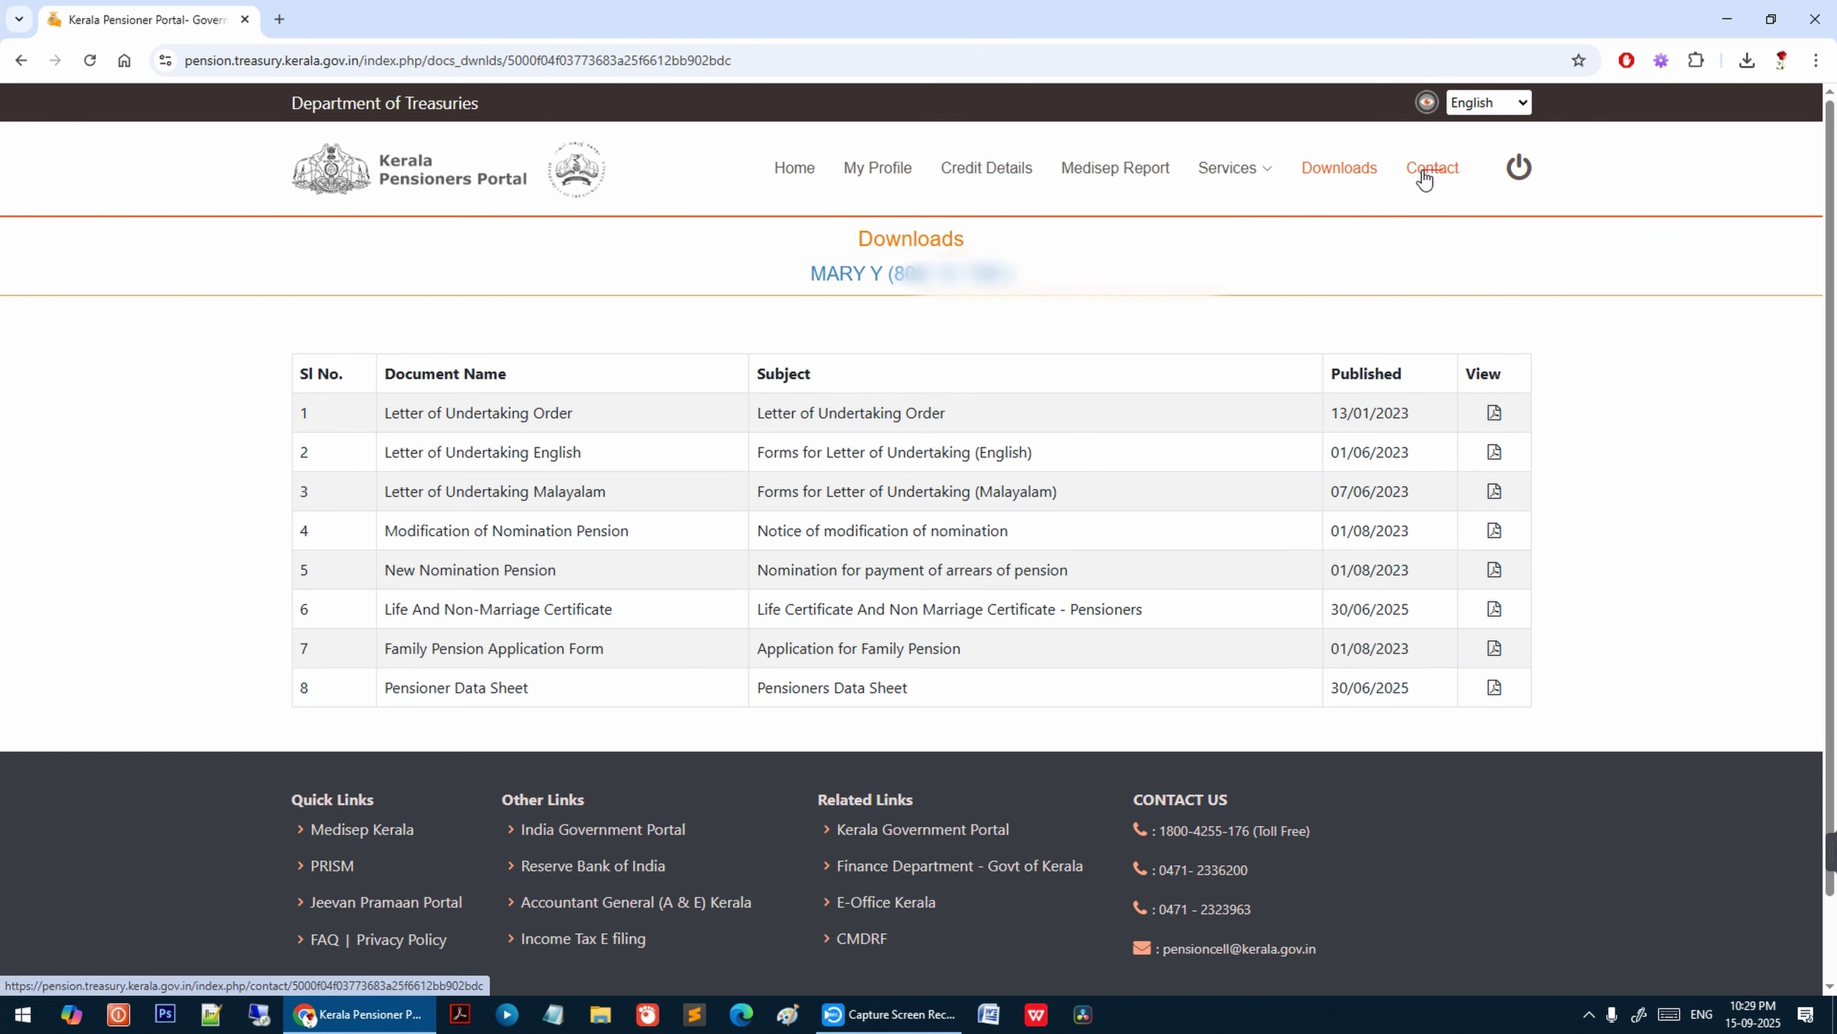
Look up the contact details of Sub Treasury, Pallickathode with the treasury search on the contact page.
{"action": "left_click", "coordinate": [1437, 176]}
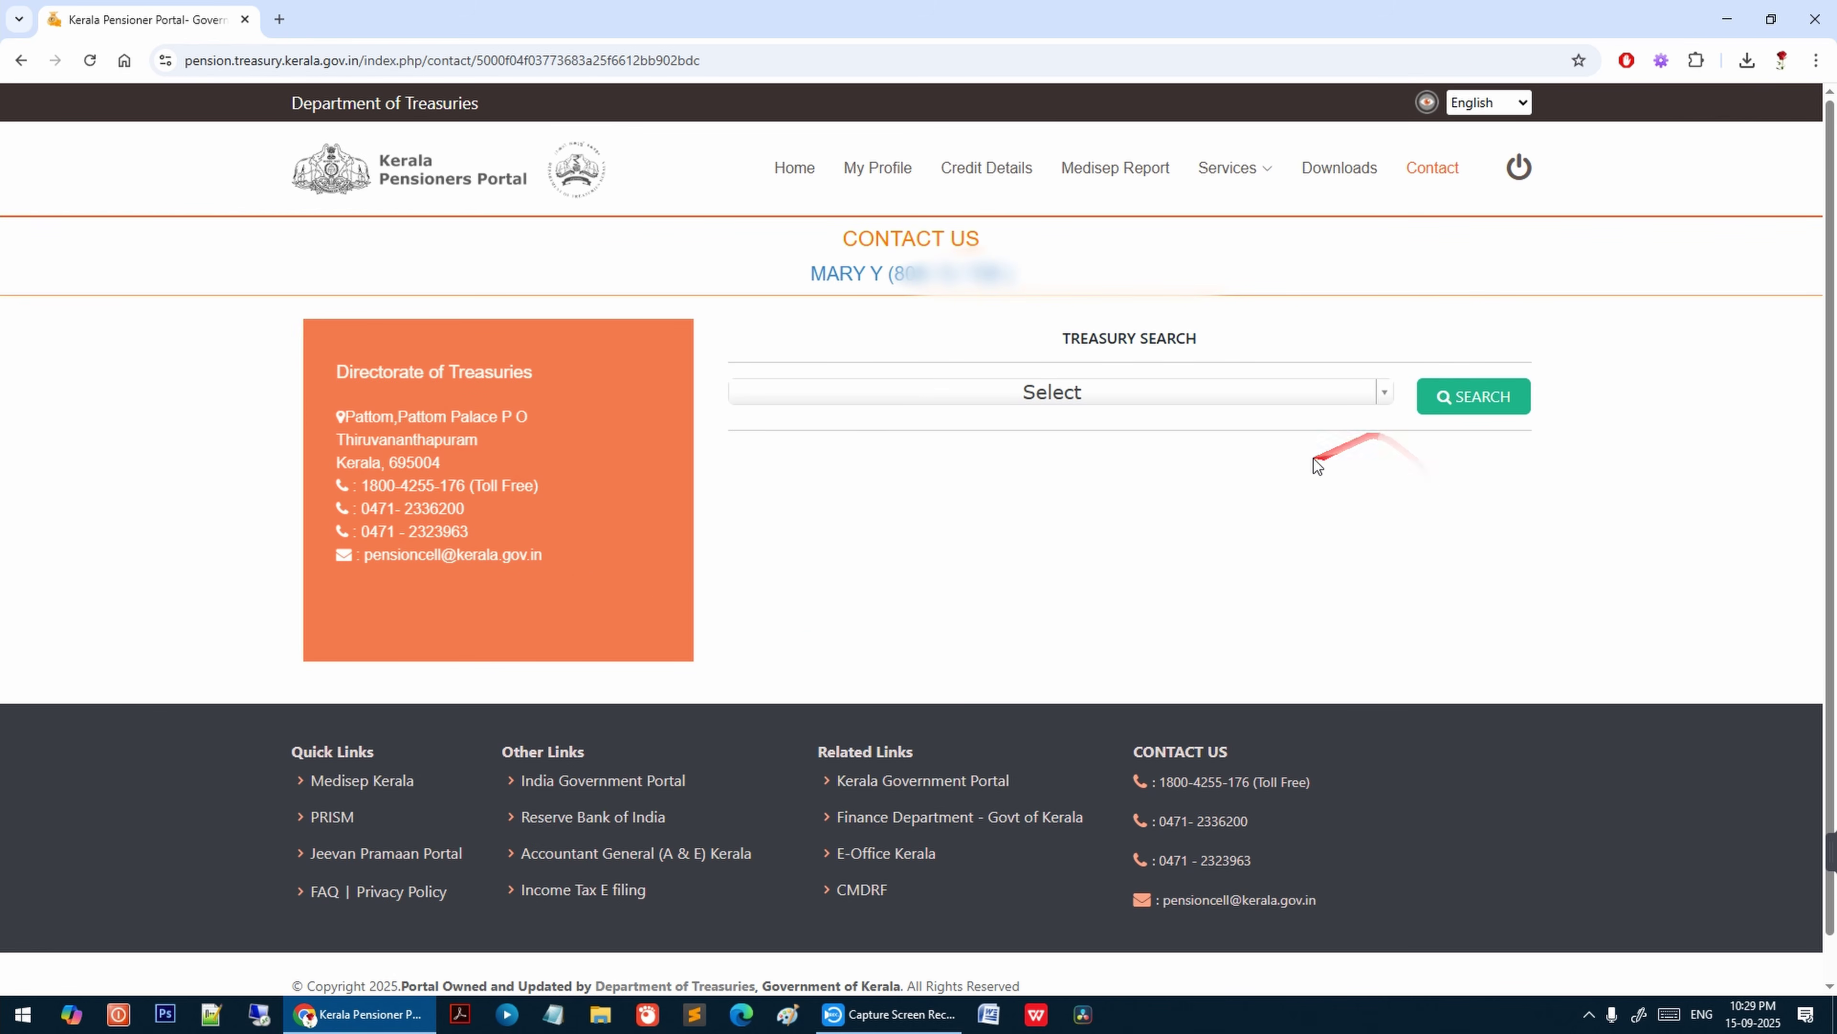
{"action": "left_click", "coordinate": [1294, 403]}
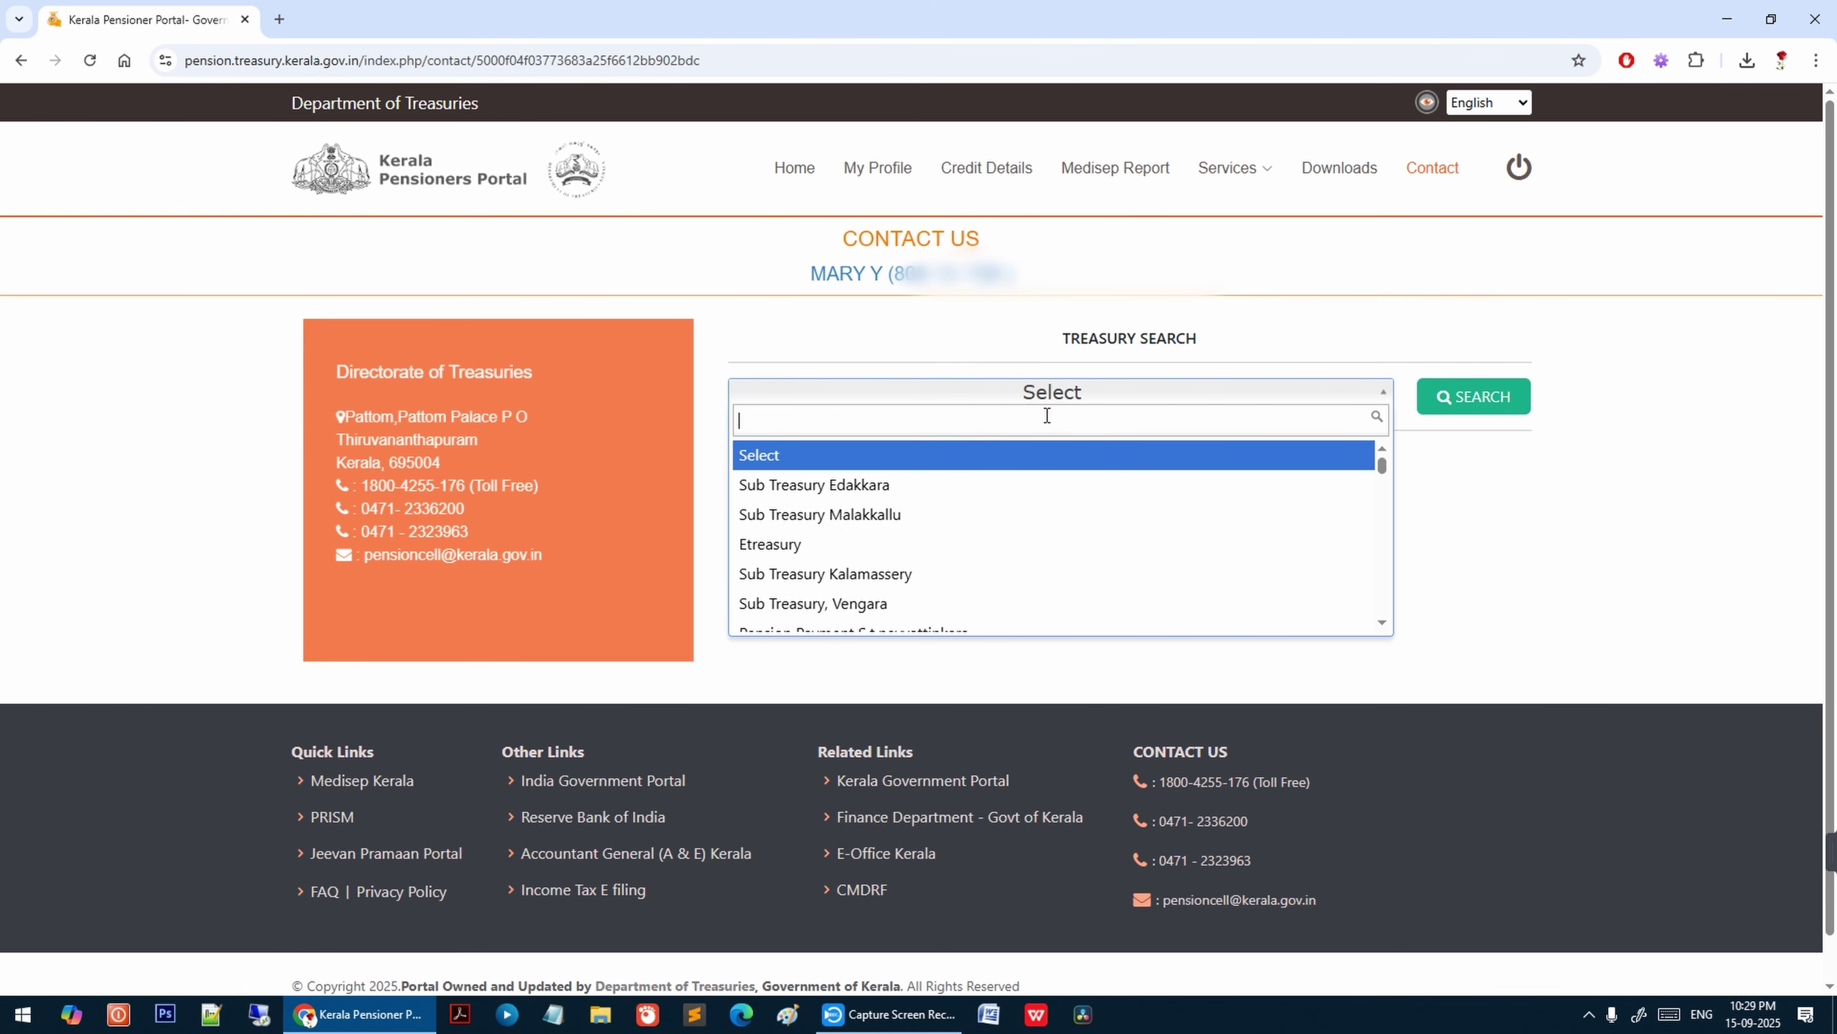
{"action": "type", "text": "pall"}
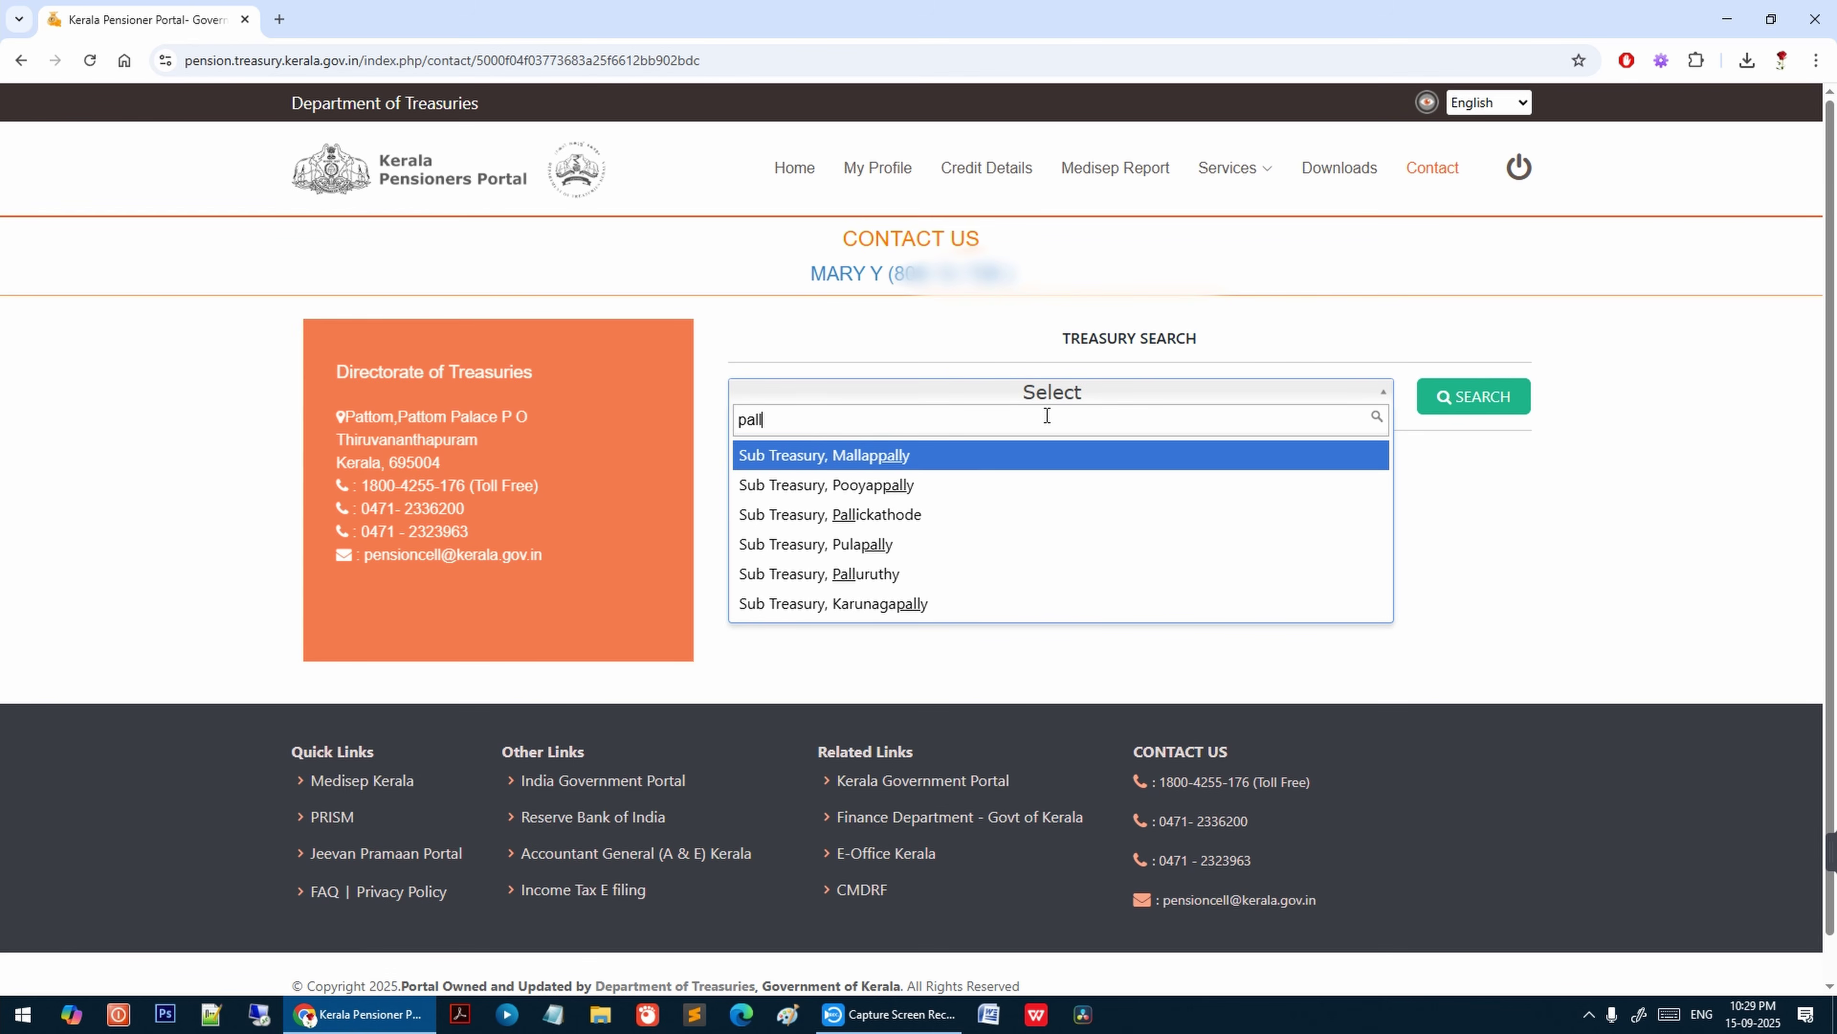
{"action": "type", "text": "icka"}
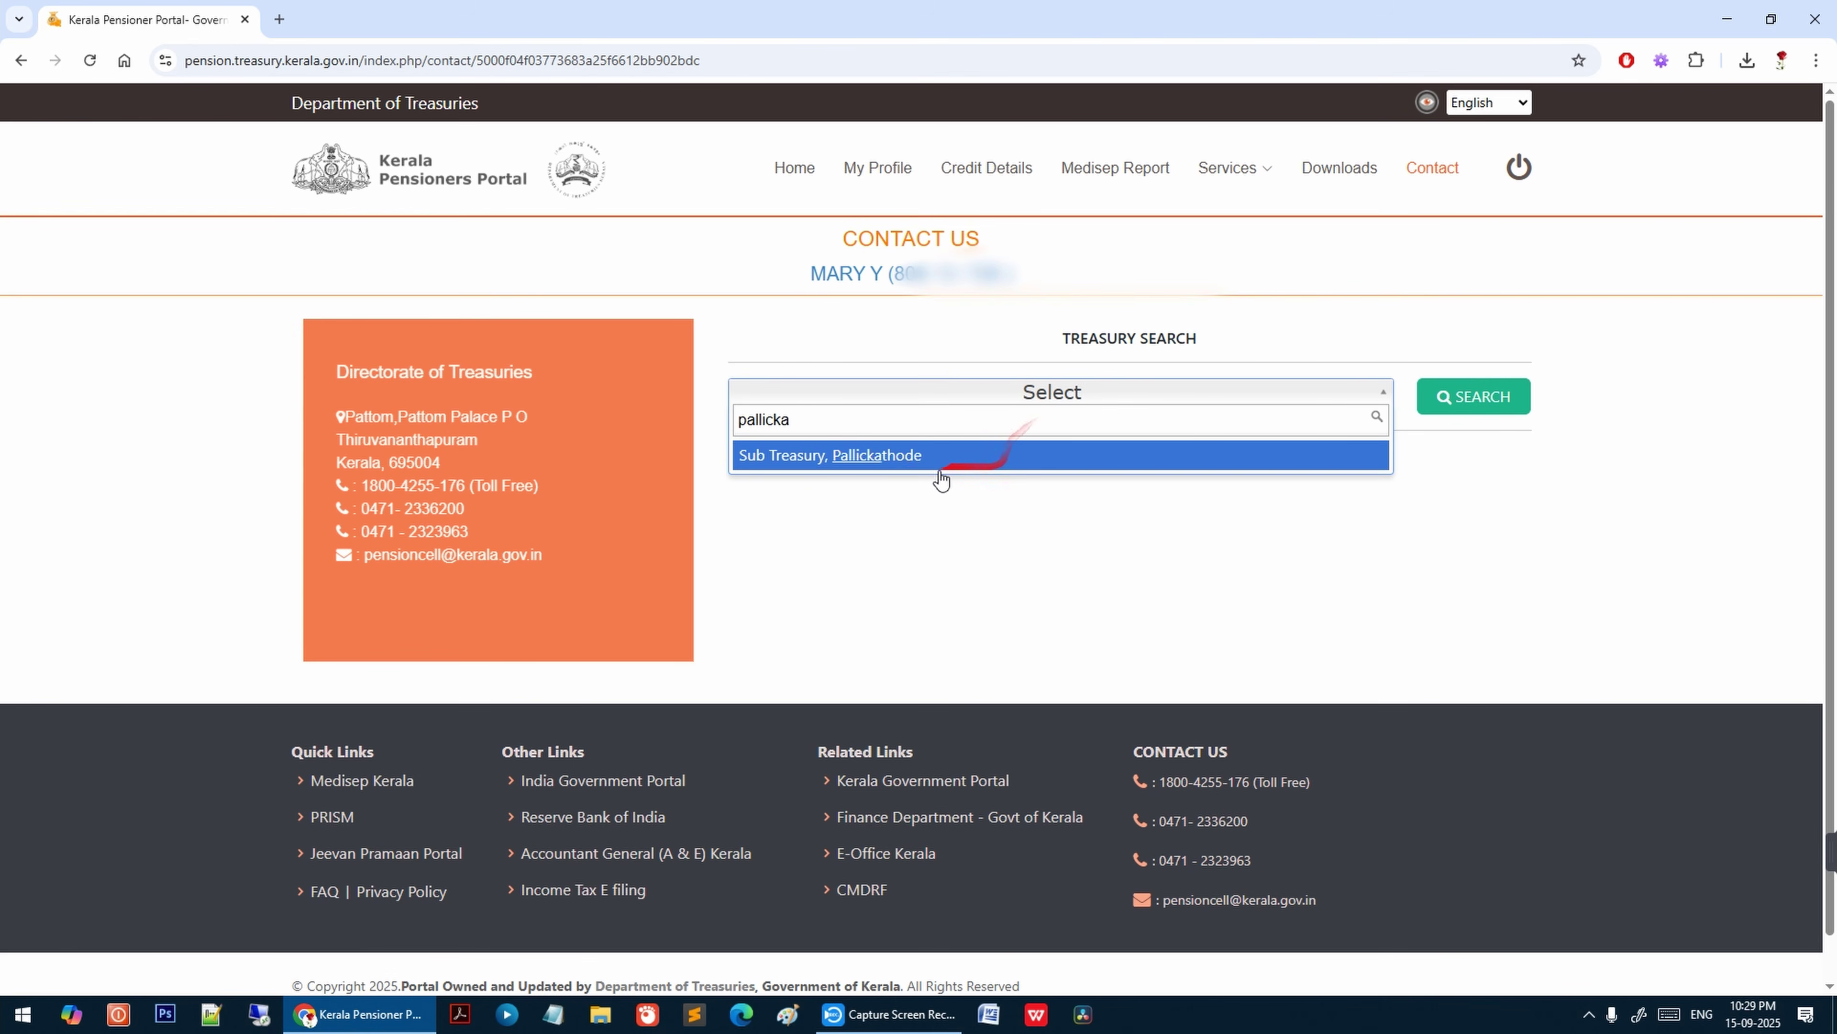
{"action": "left_click", "coordinate": [869, 456]}
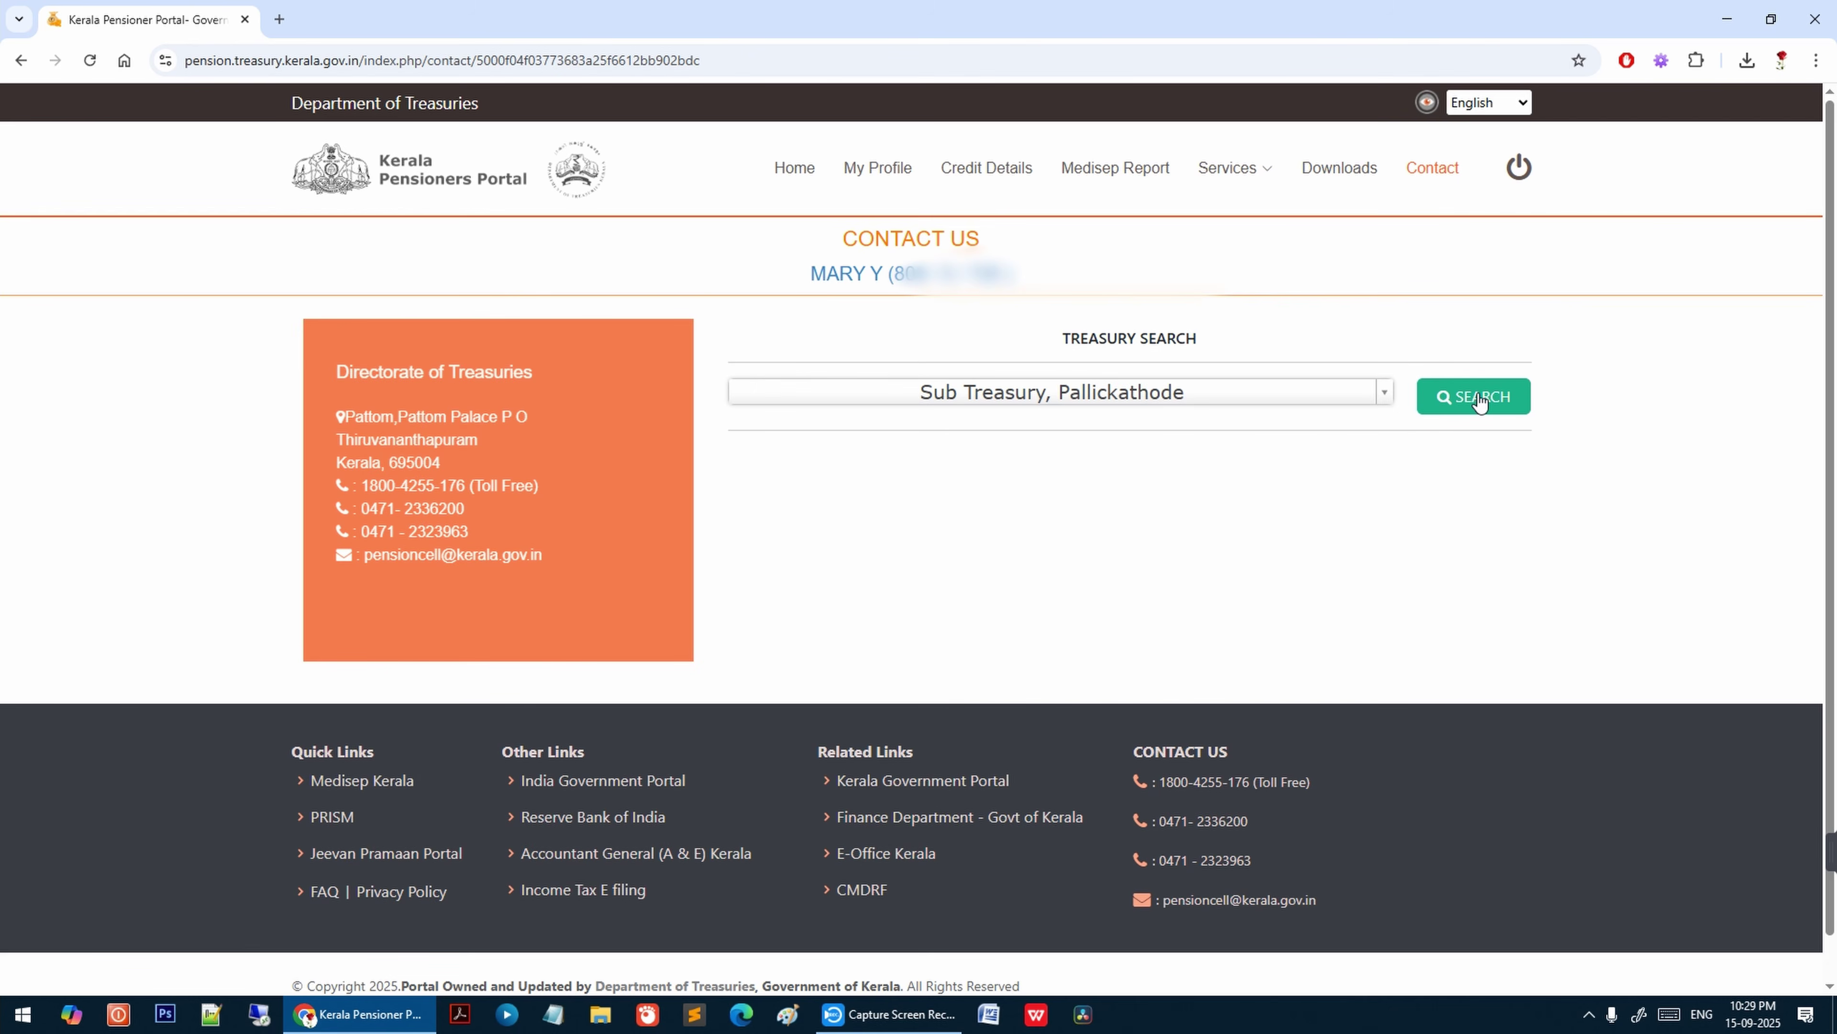
{"action": "left_click", "coordinate": [1478, 400]}
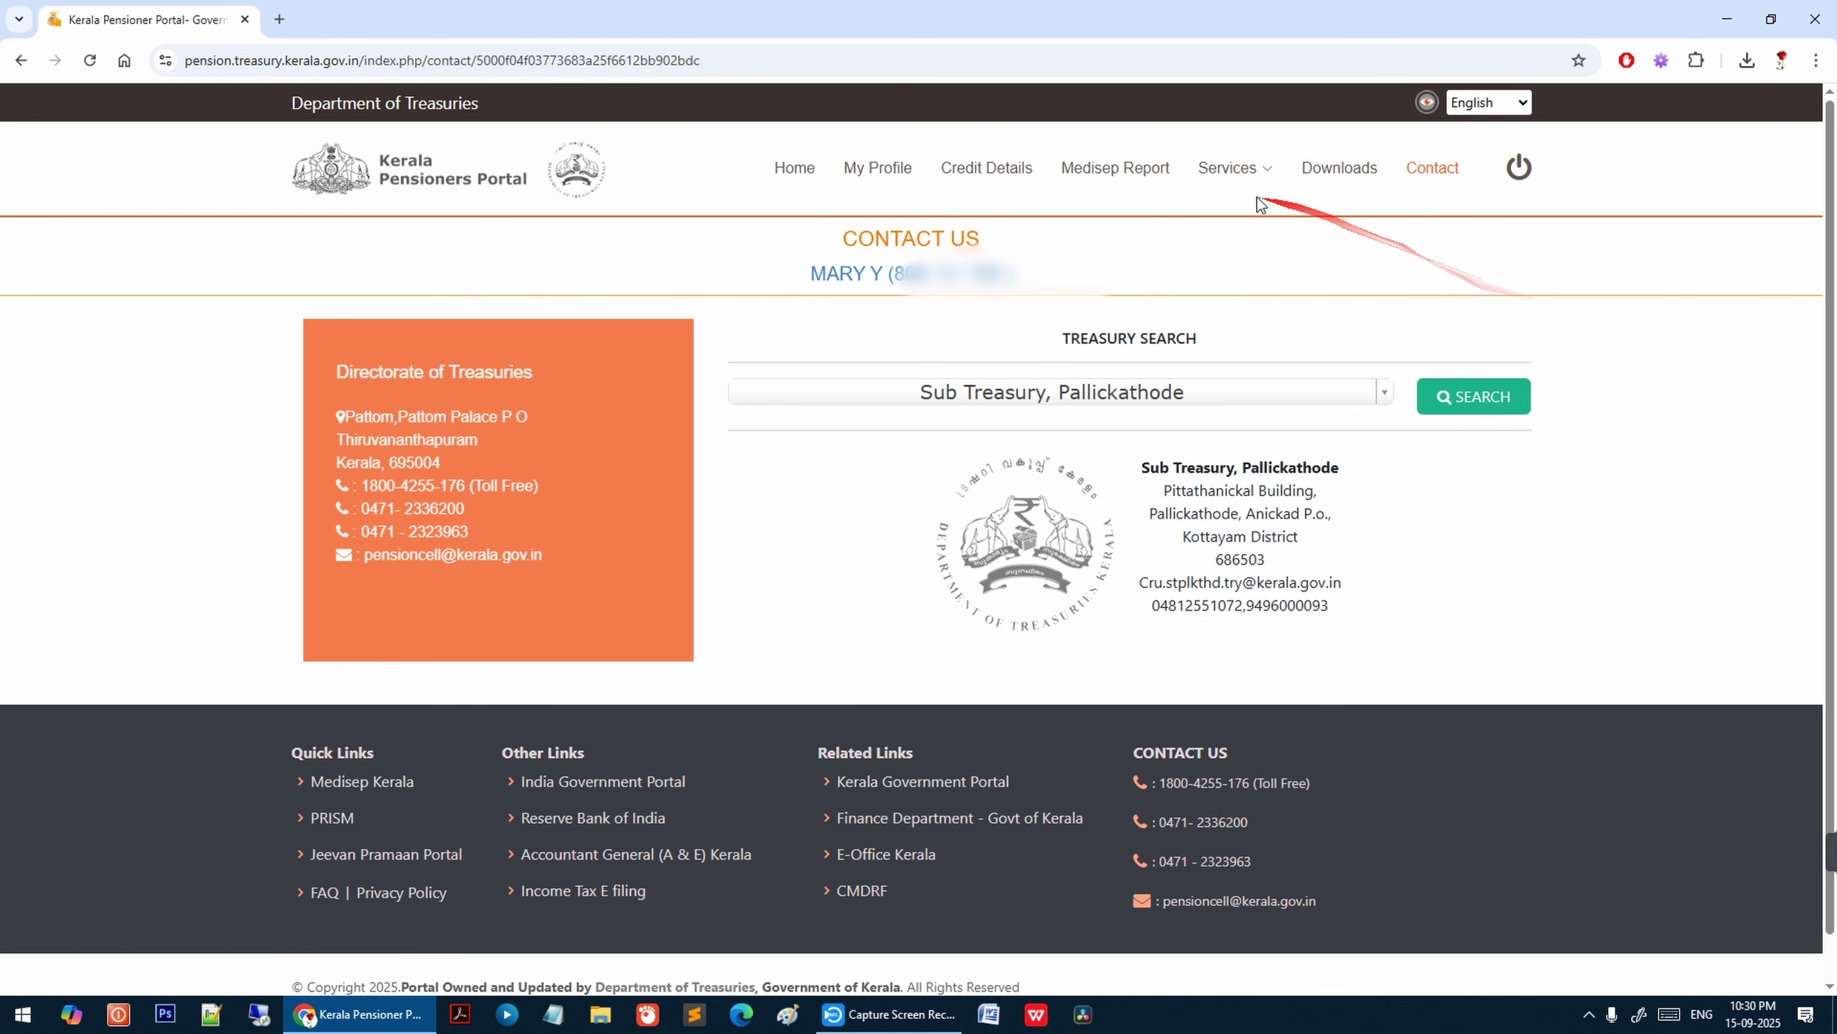
On the IT statement upload form, set the document name to Income tax, and open and cancel the file selection.
{"action": "mouse_move", "coordinate": [1241, 181]}
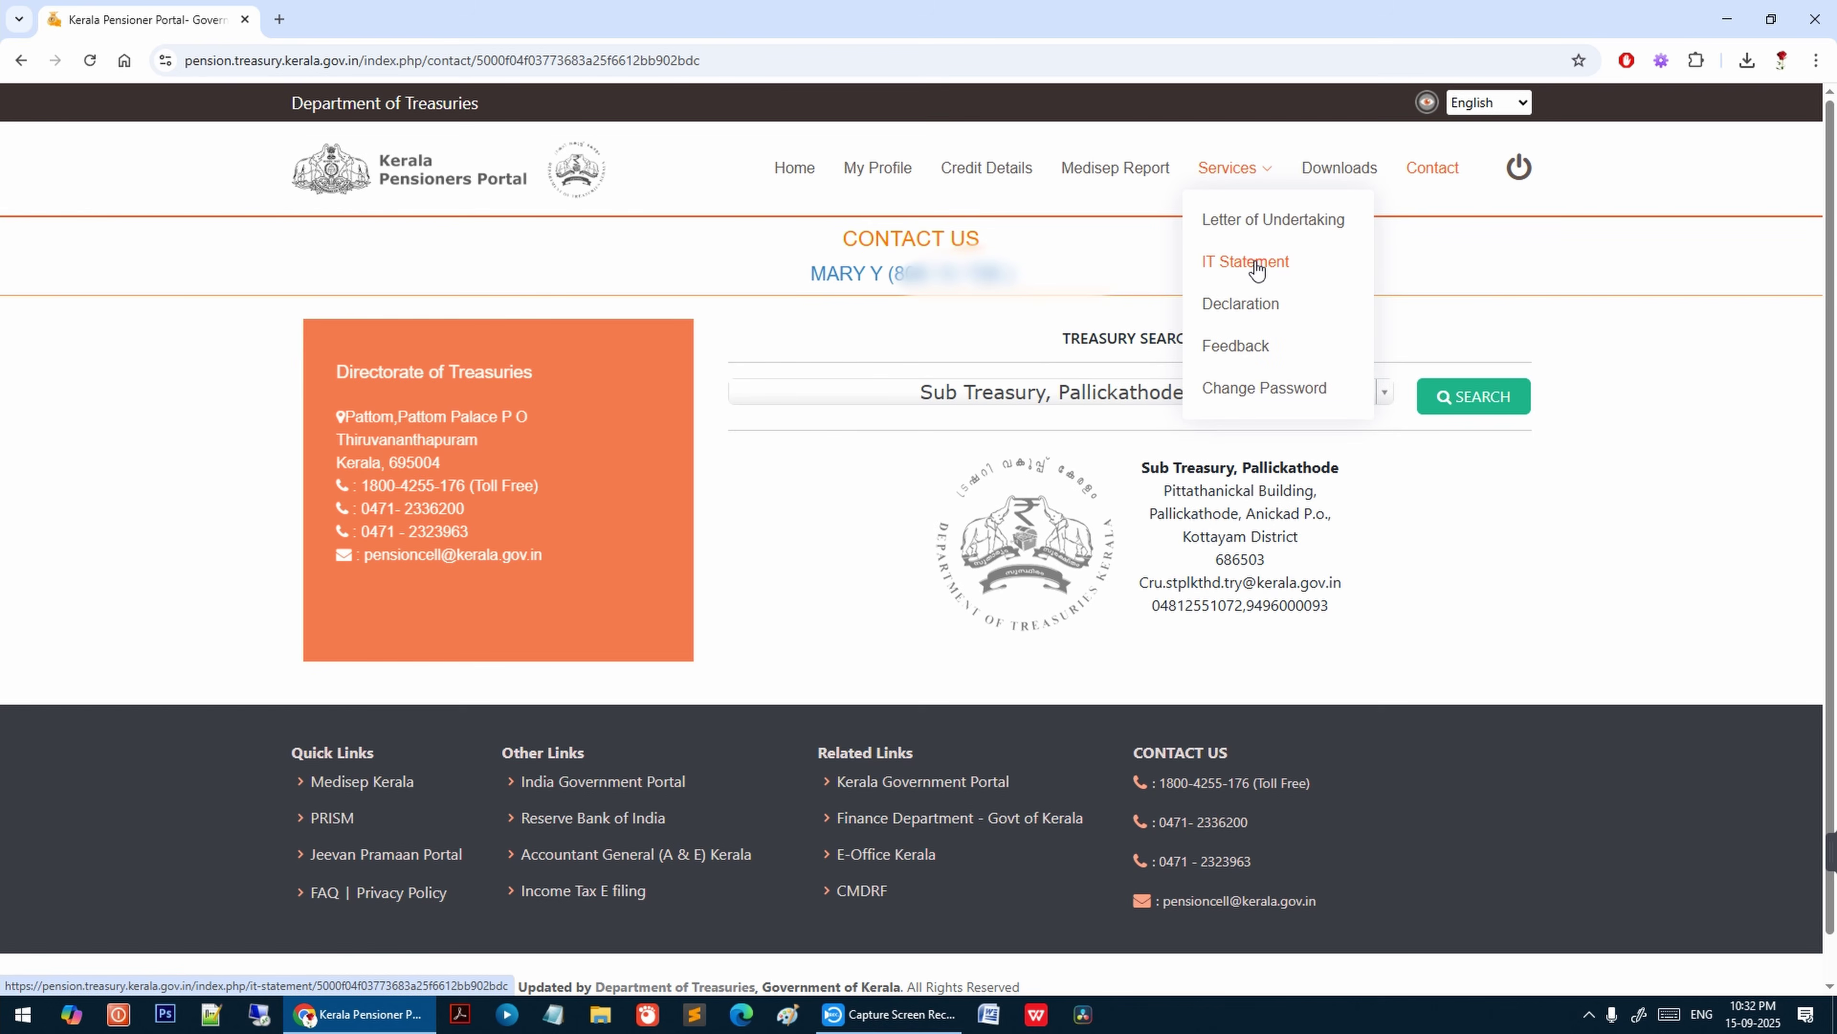
{"action": "left_click", "coordinate": [1254, 262]}
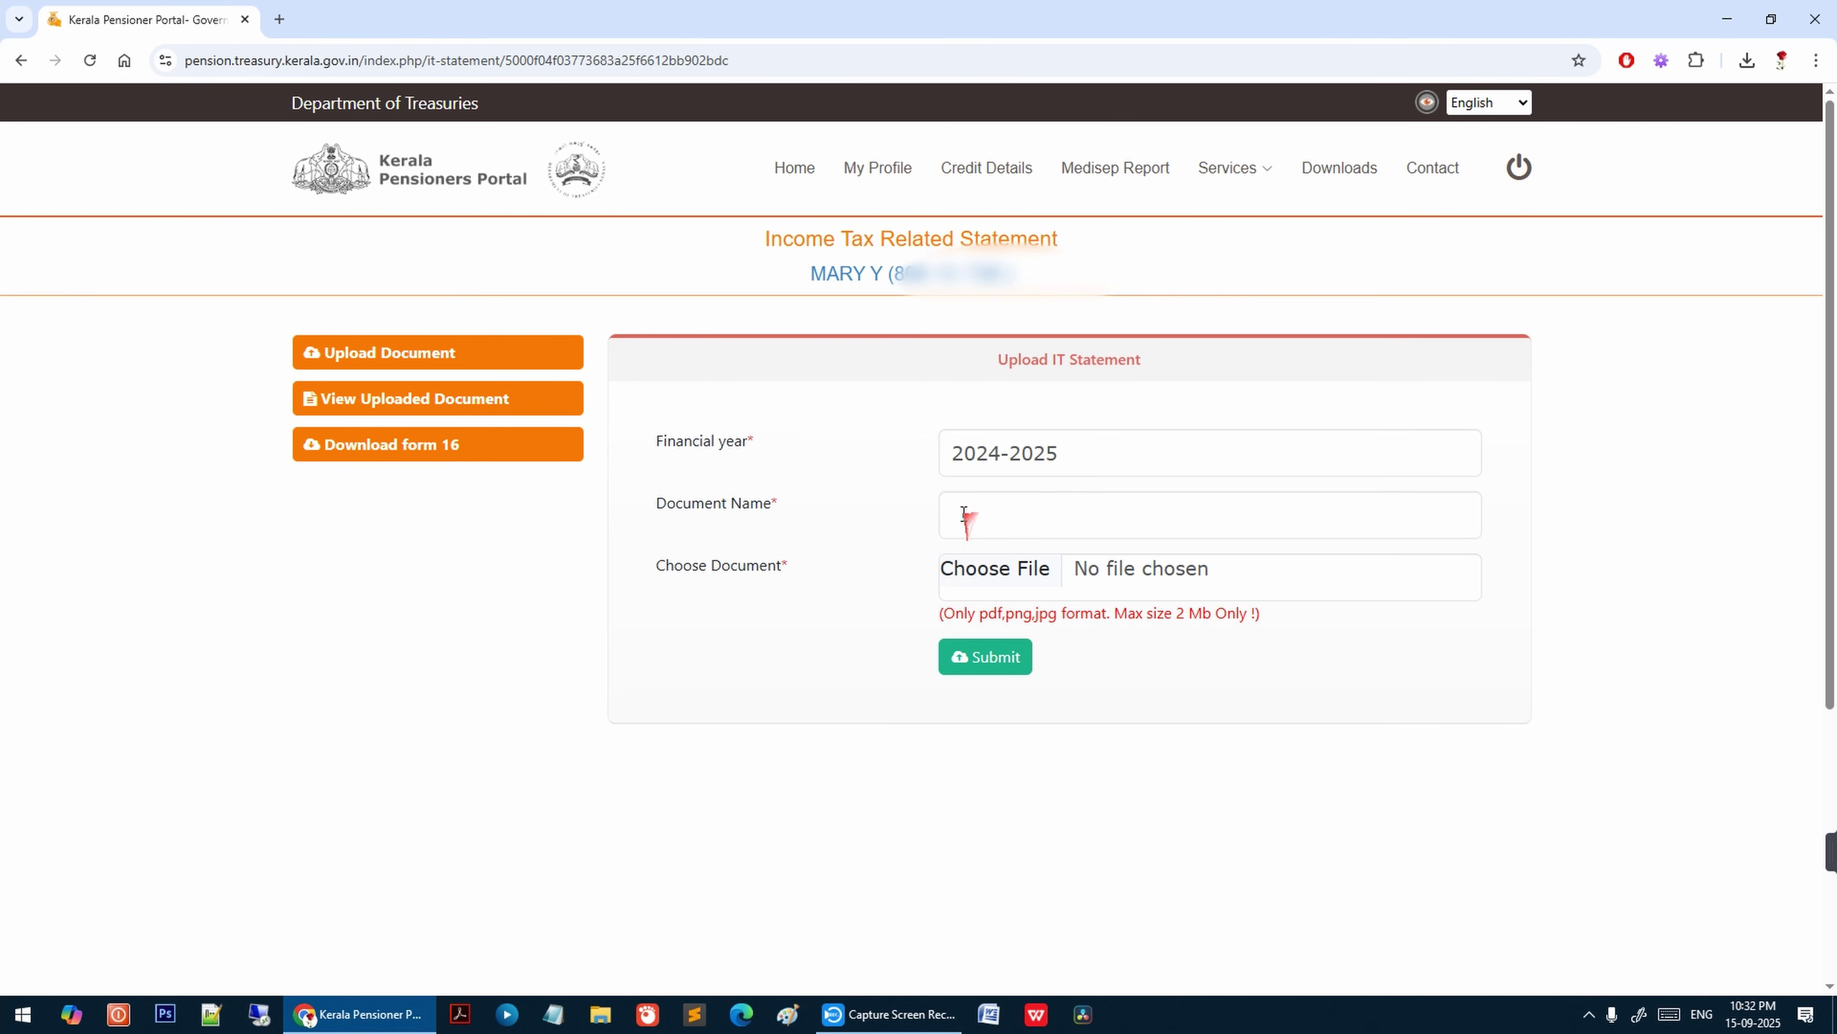
{"action": "left_click", "coordinate": [1031, 522]}
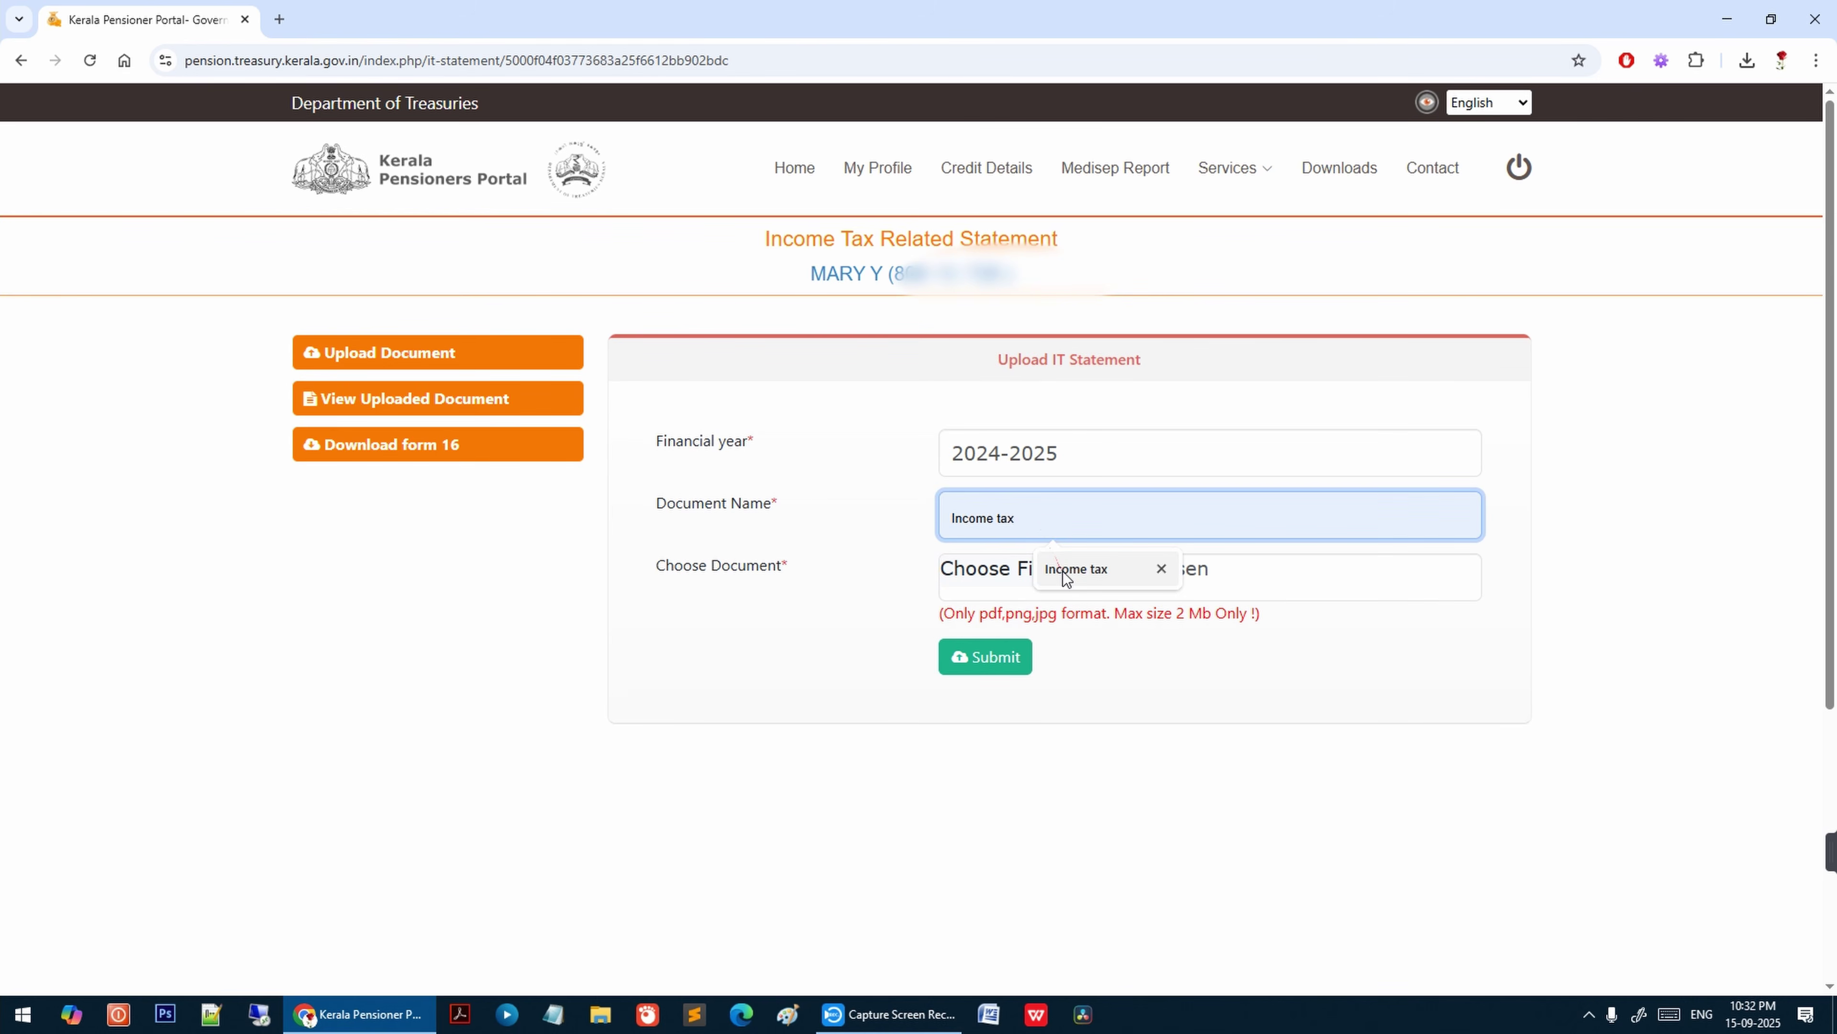
{"action": "left_click", "coordinate": [1062, 572]}
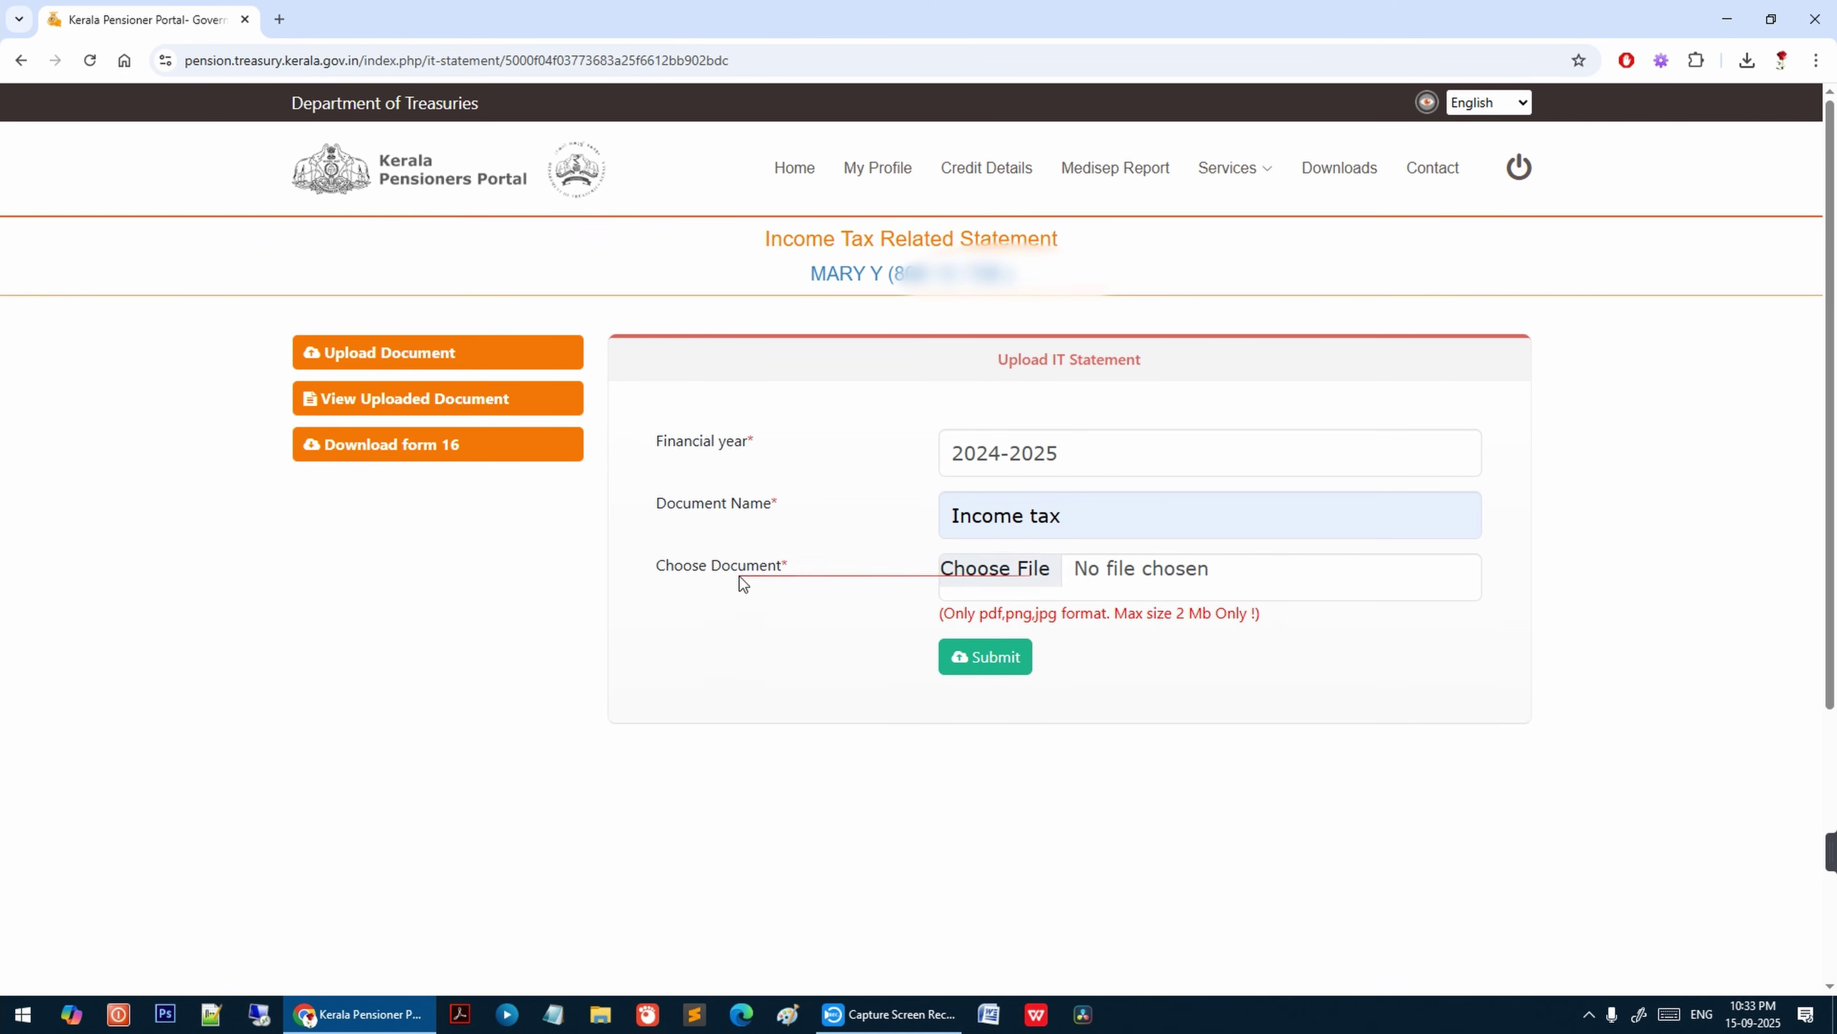
{"action": "left_click", "coordinate": [1022, 584]}
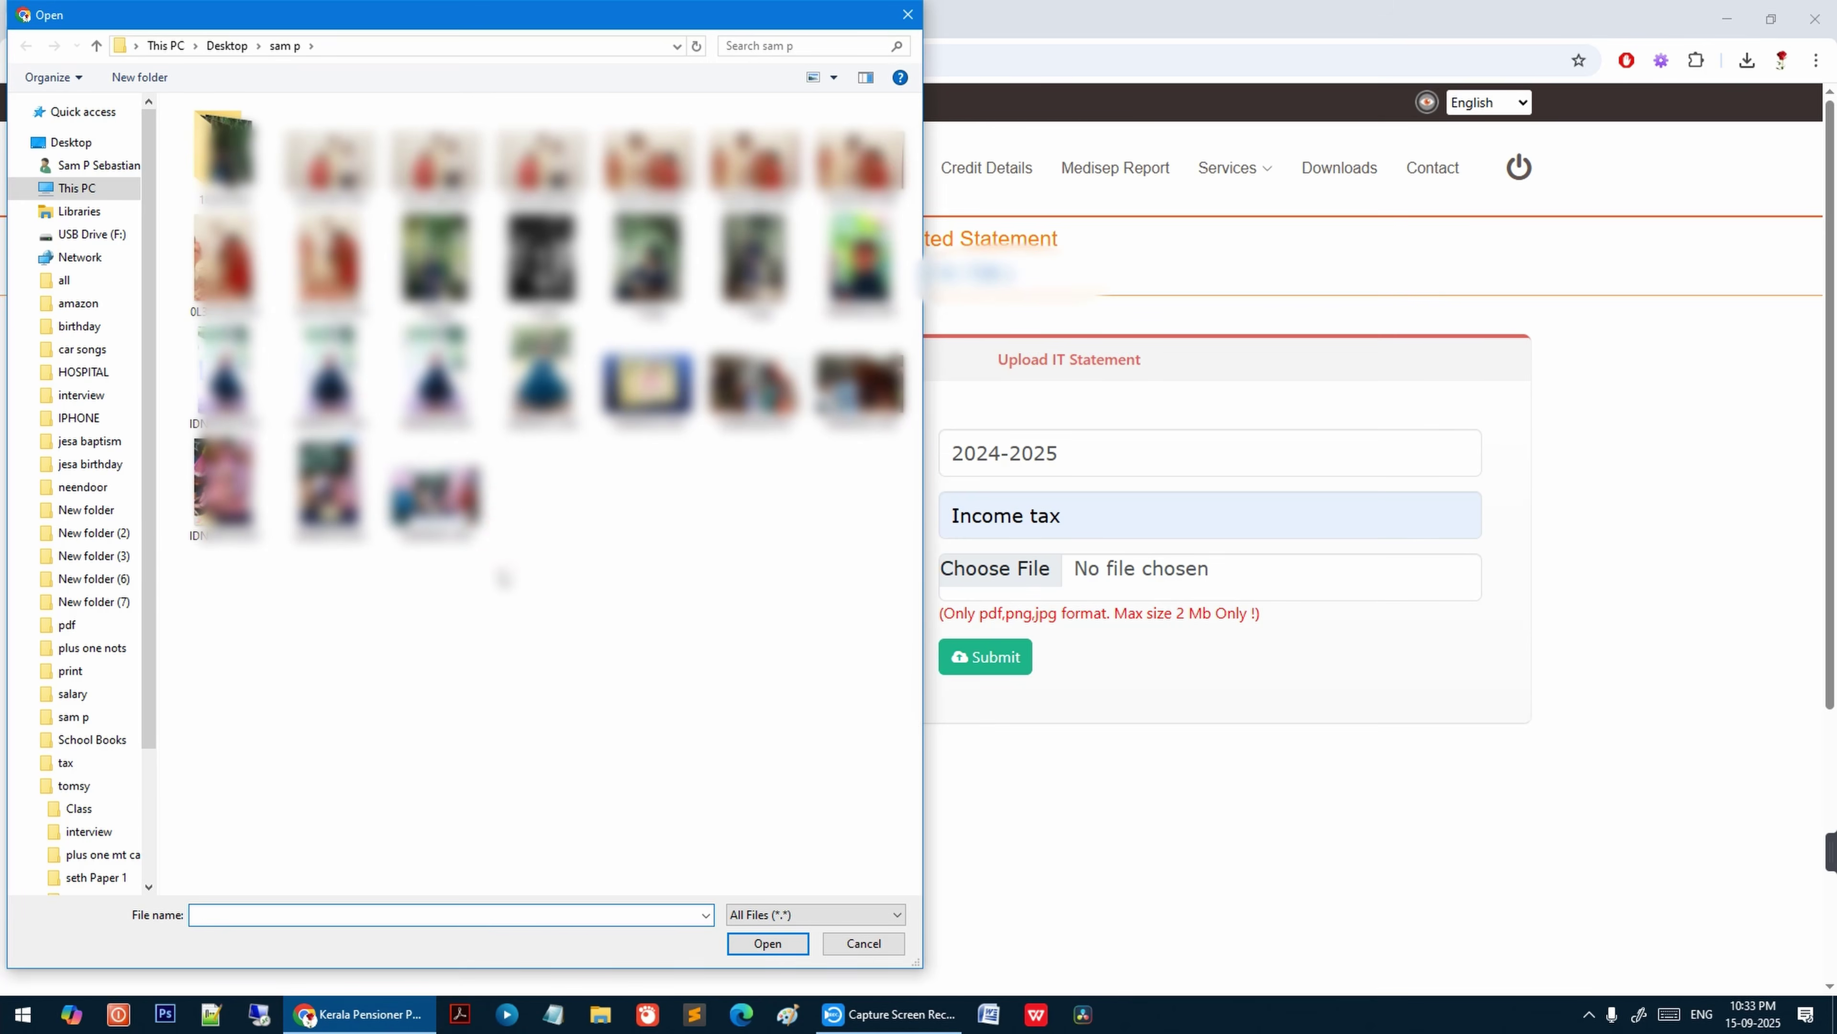
{"action": "left_click", "coordinate": [907, 14]}
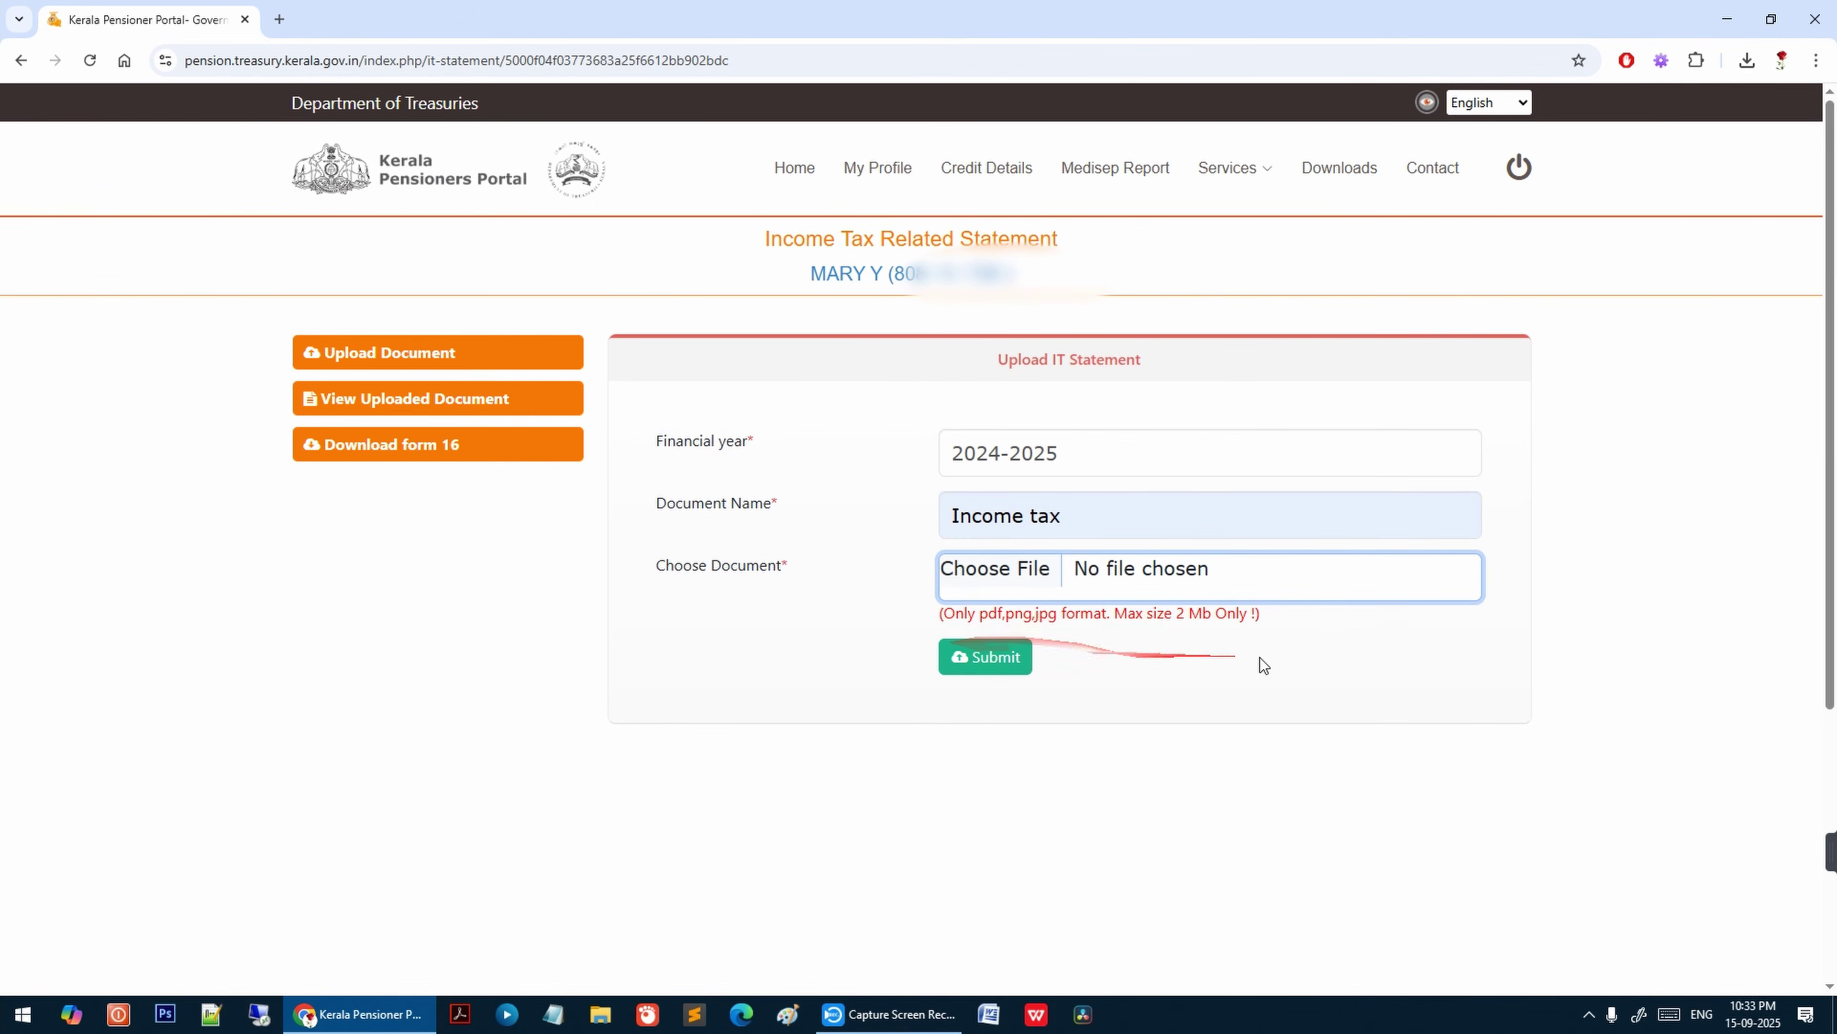
Open the pension revision self declaration and agree to its affidavit without submitting it.
{"action": "left_click", "coordinate": [1244, 171]}
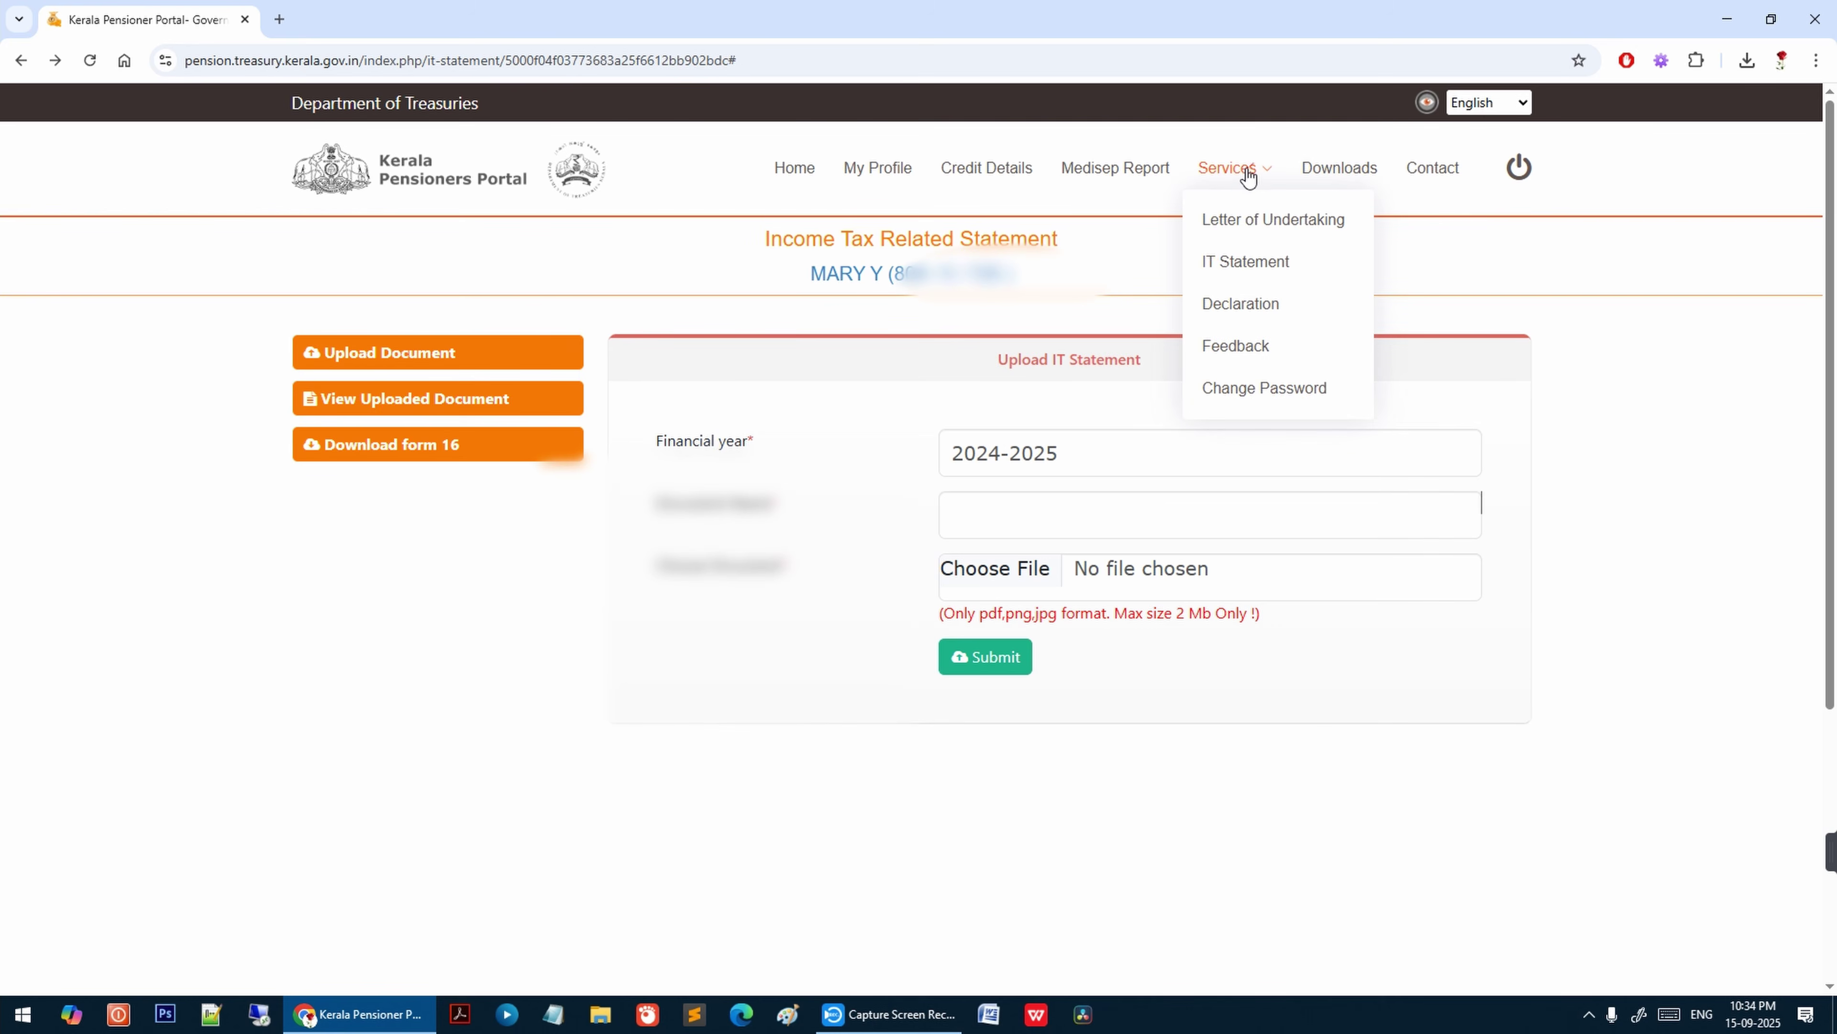
{"action": "left_click", "coordinate": [1241, 305]}
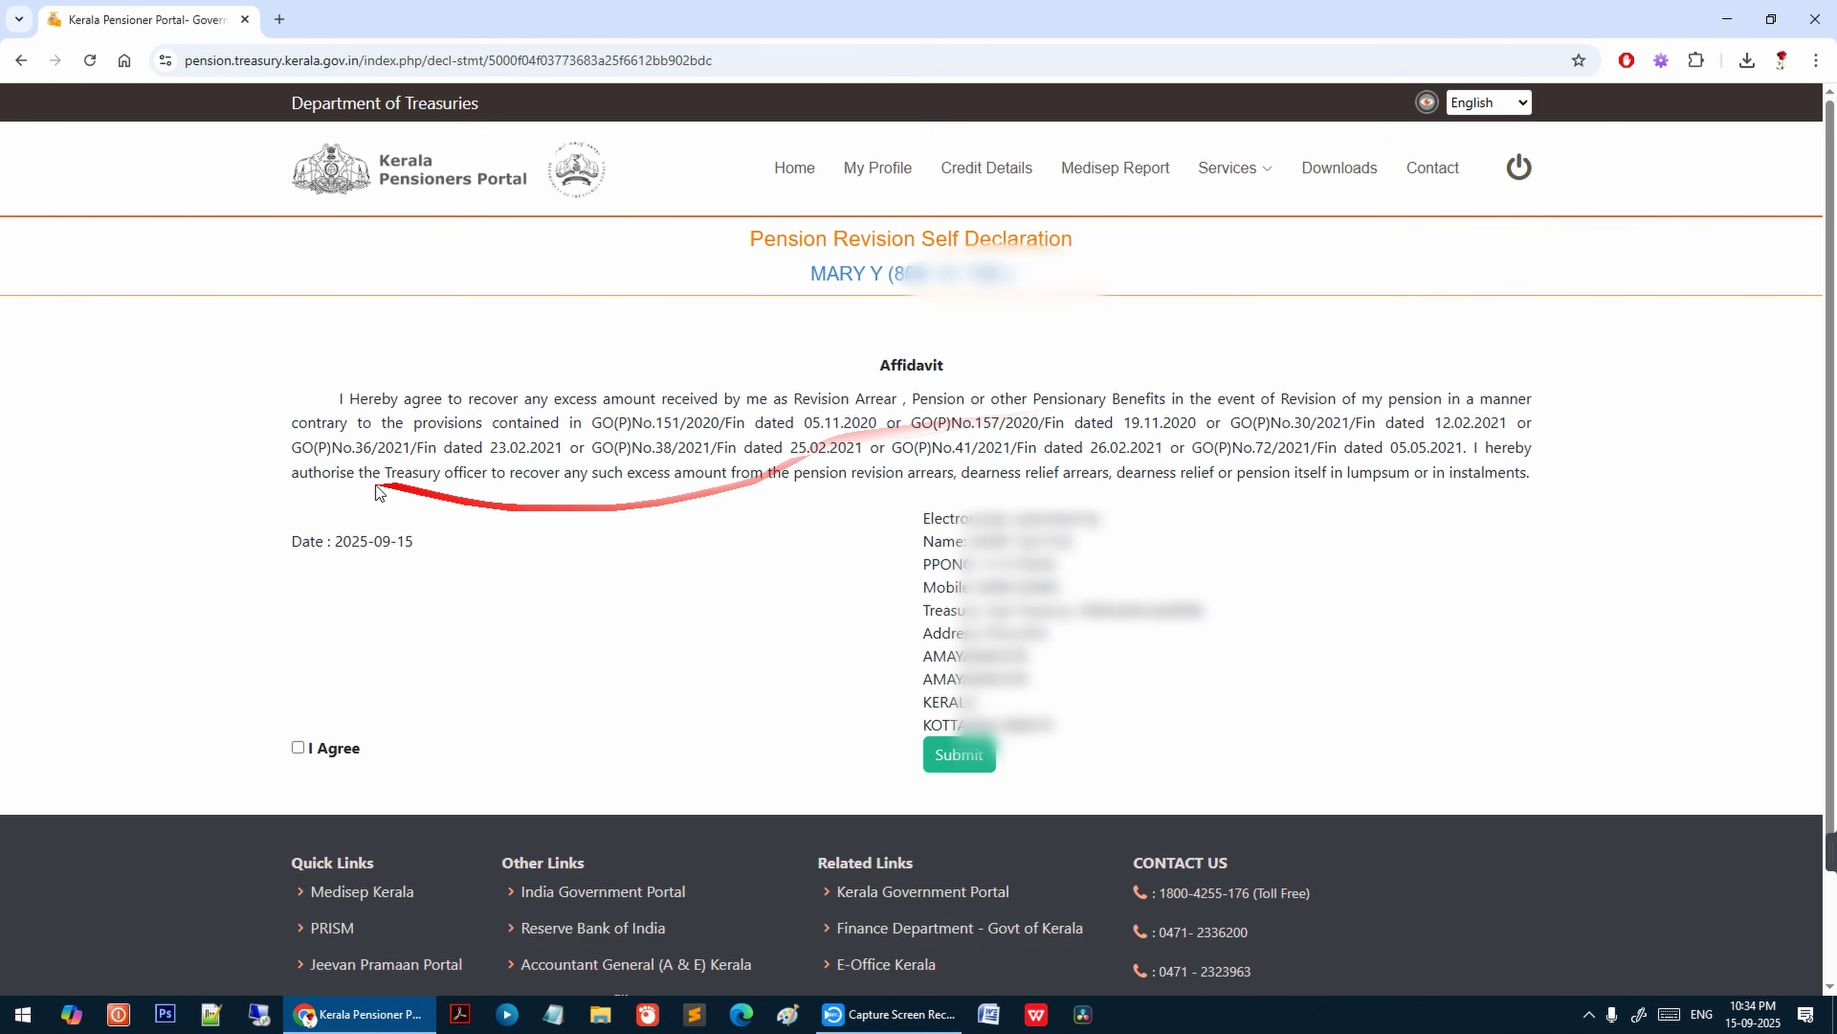
{"action": "left_click", "coordinate": [297, 747]}
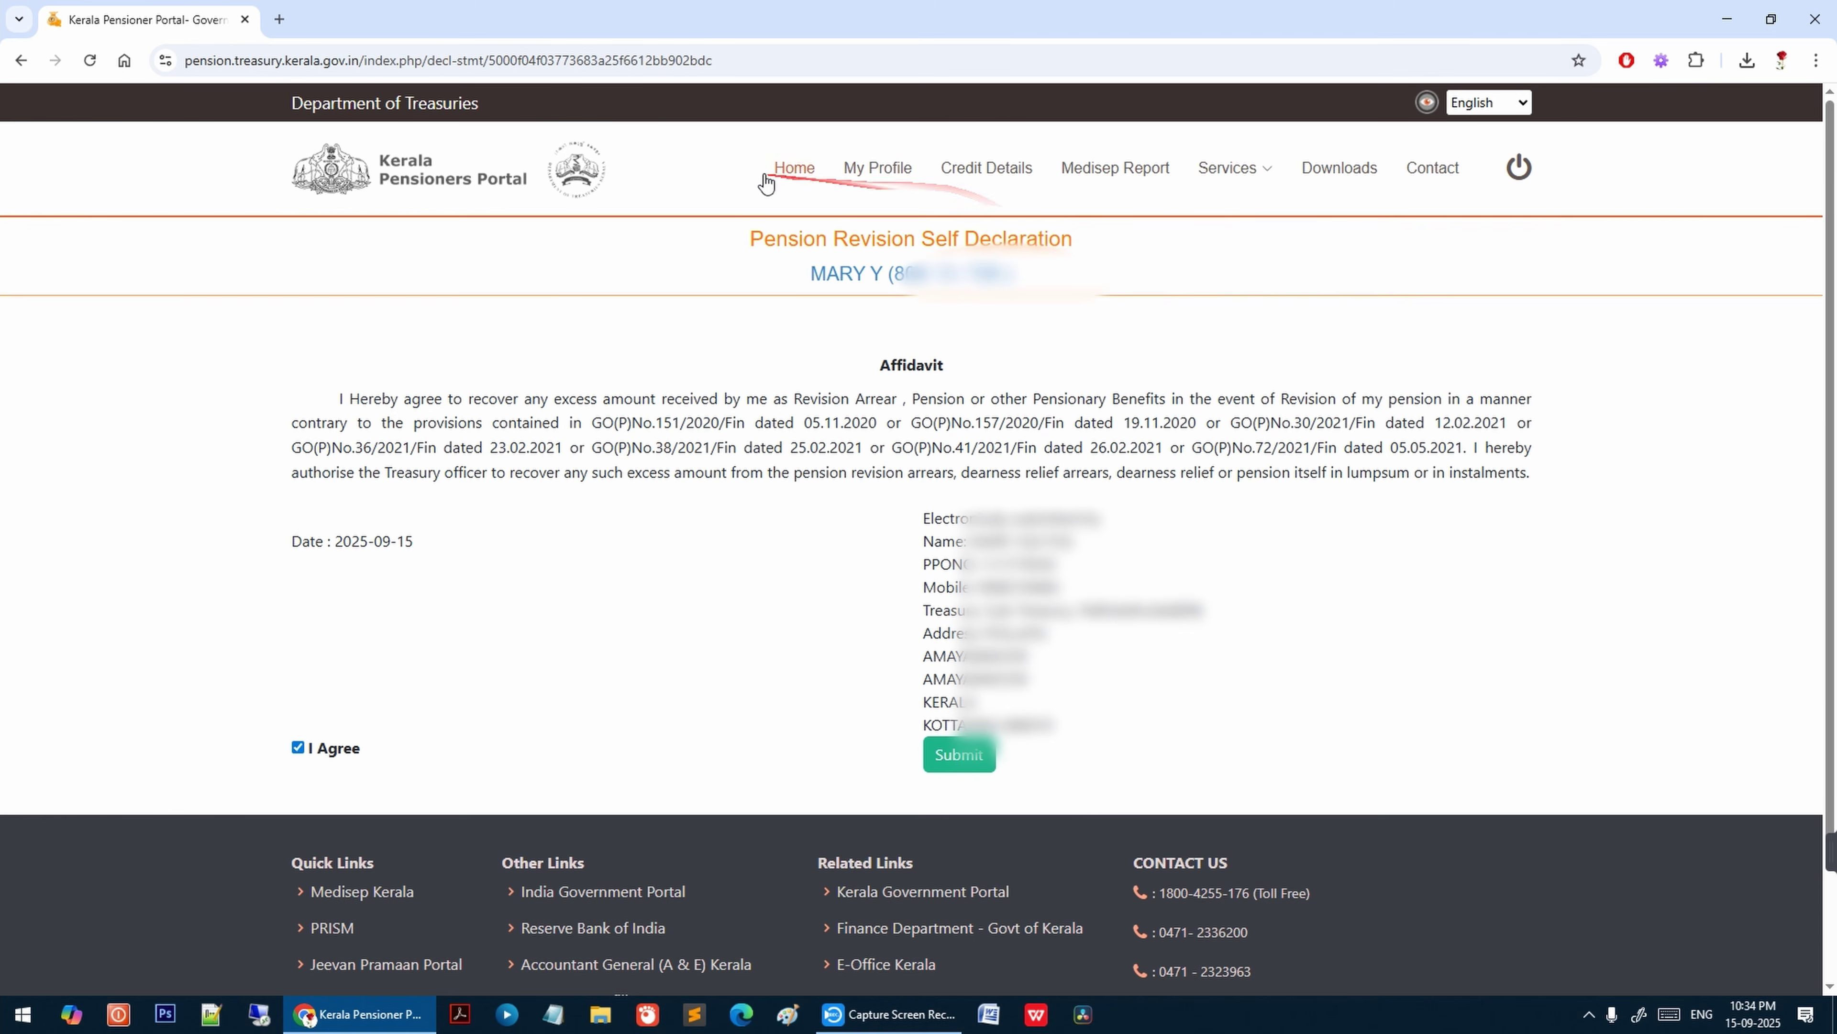
Return to the pensioner's dashboard and review the last drawn pension details for September 2025.
{"action": "left_click", "coordinate": [798, 173]}
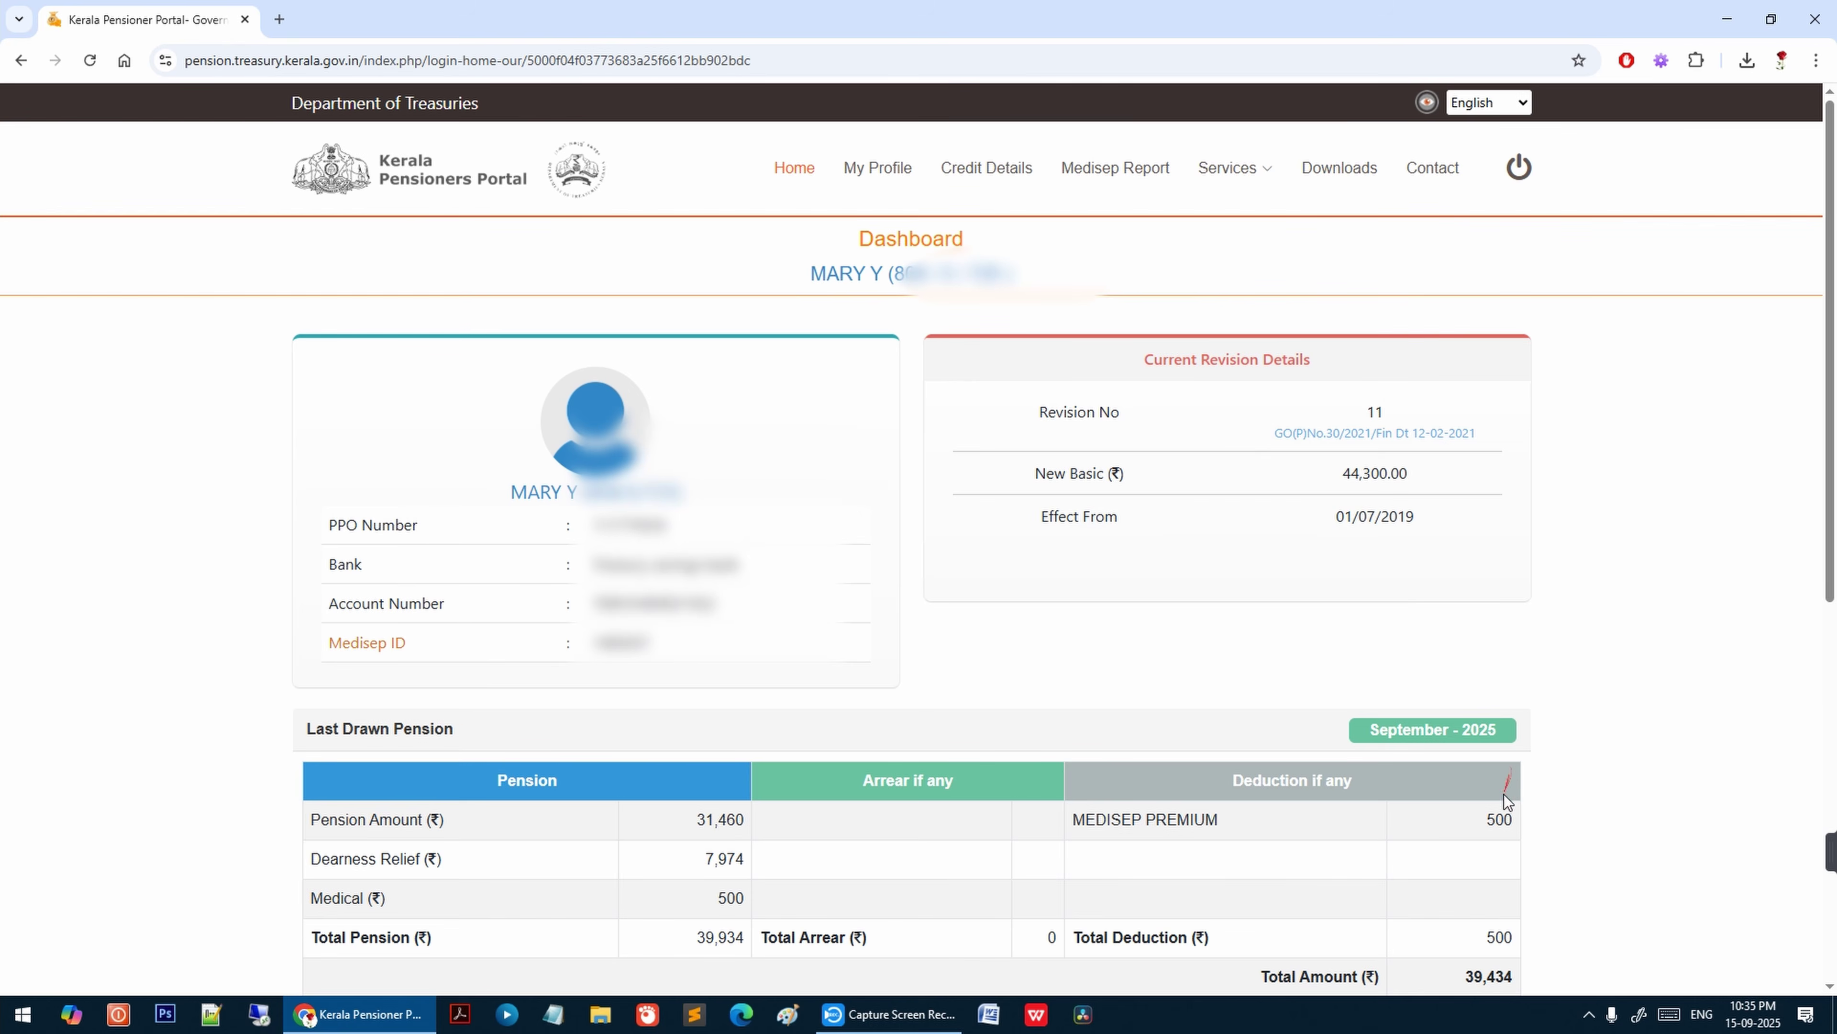
{"action": "scroll", "coordinate": [824, 829], "scroll_direction": "down", "scroll_amount": 2}
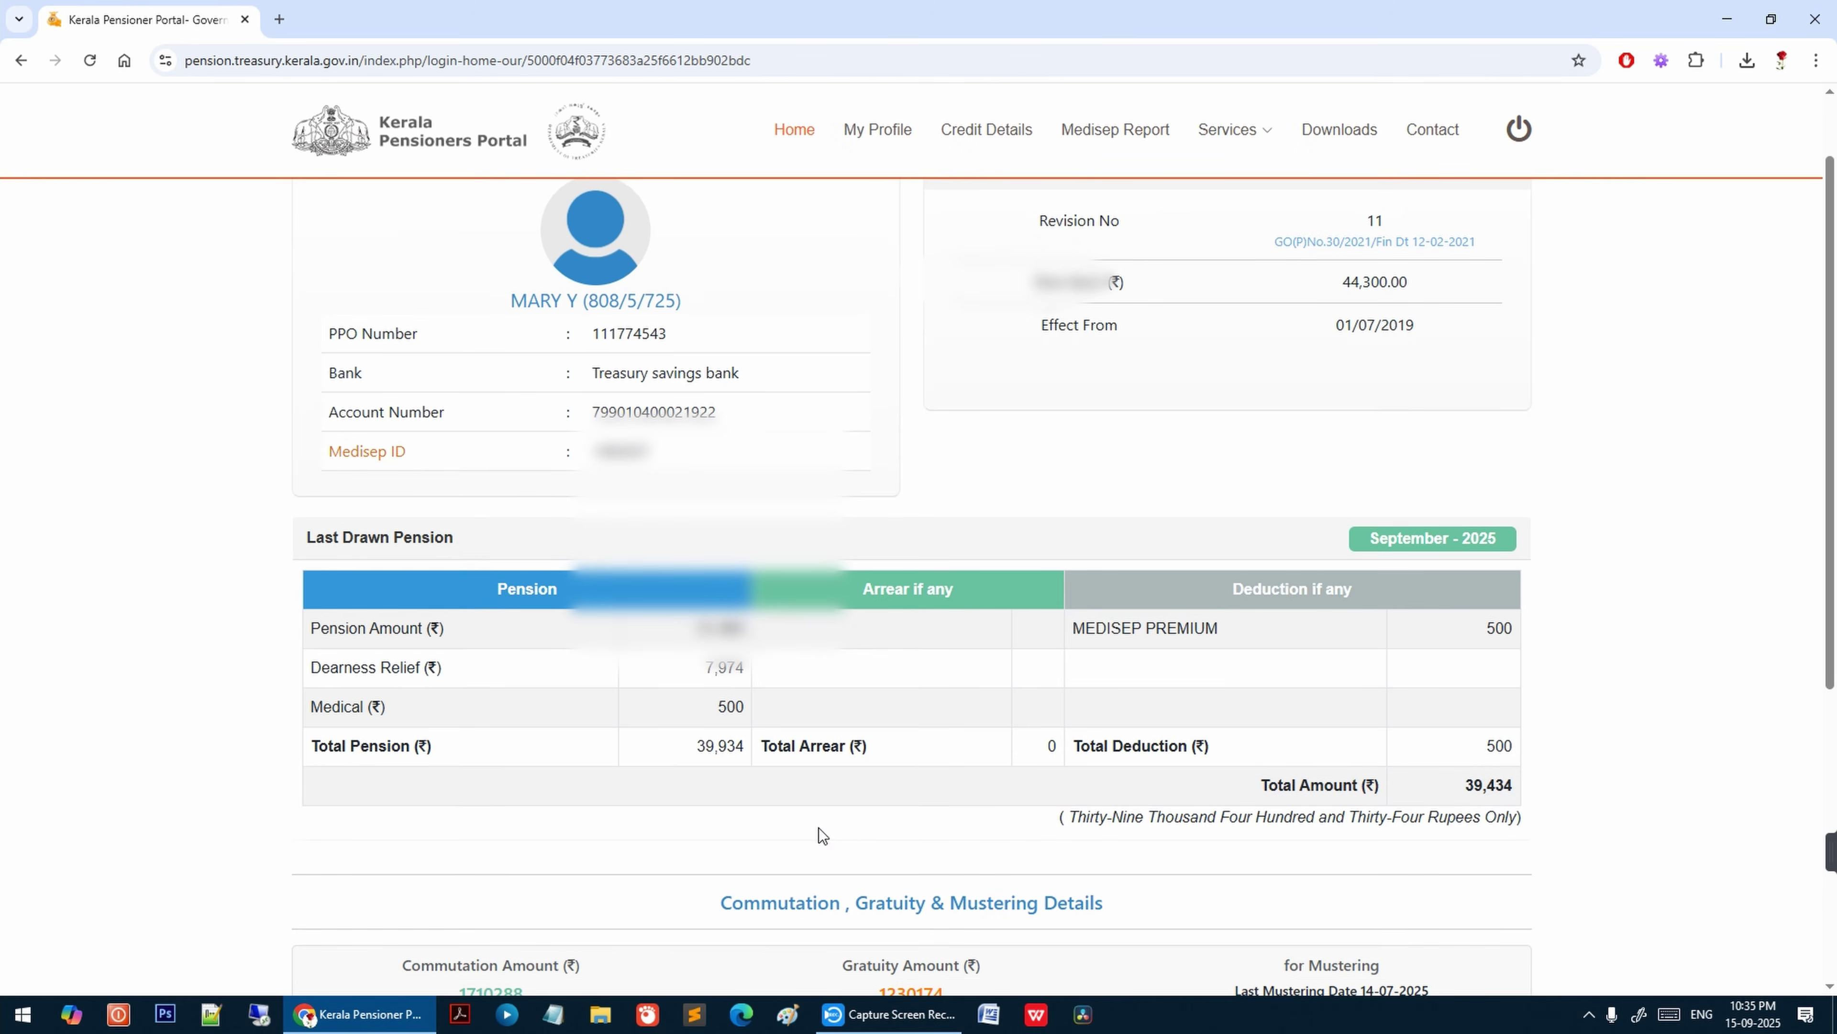
{"action": "scroll", "coordinate": [819, 828], "scroll_direction": "up", "scroll_amount": 2}
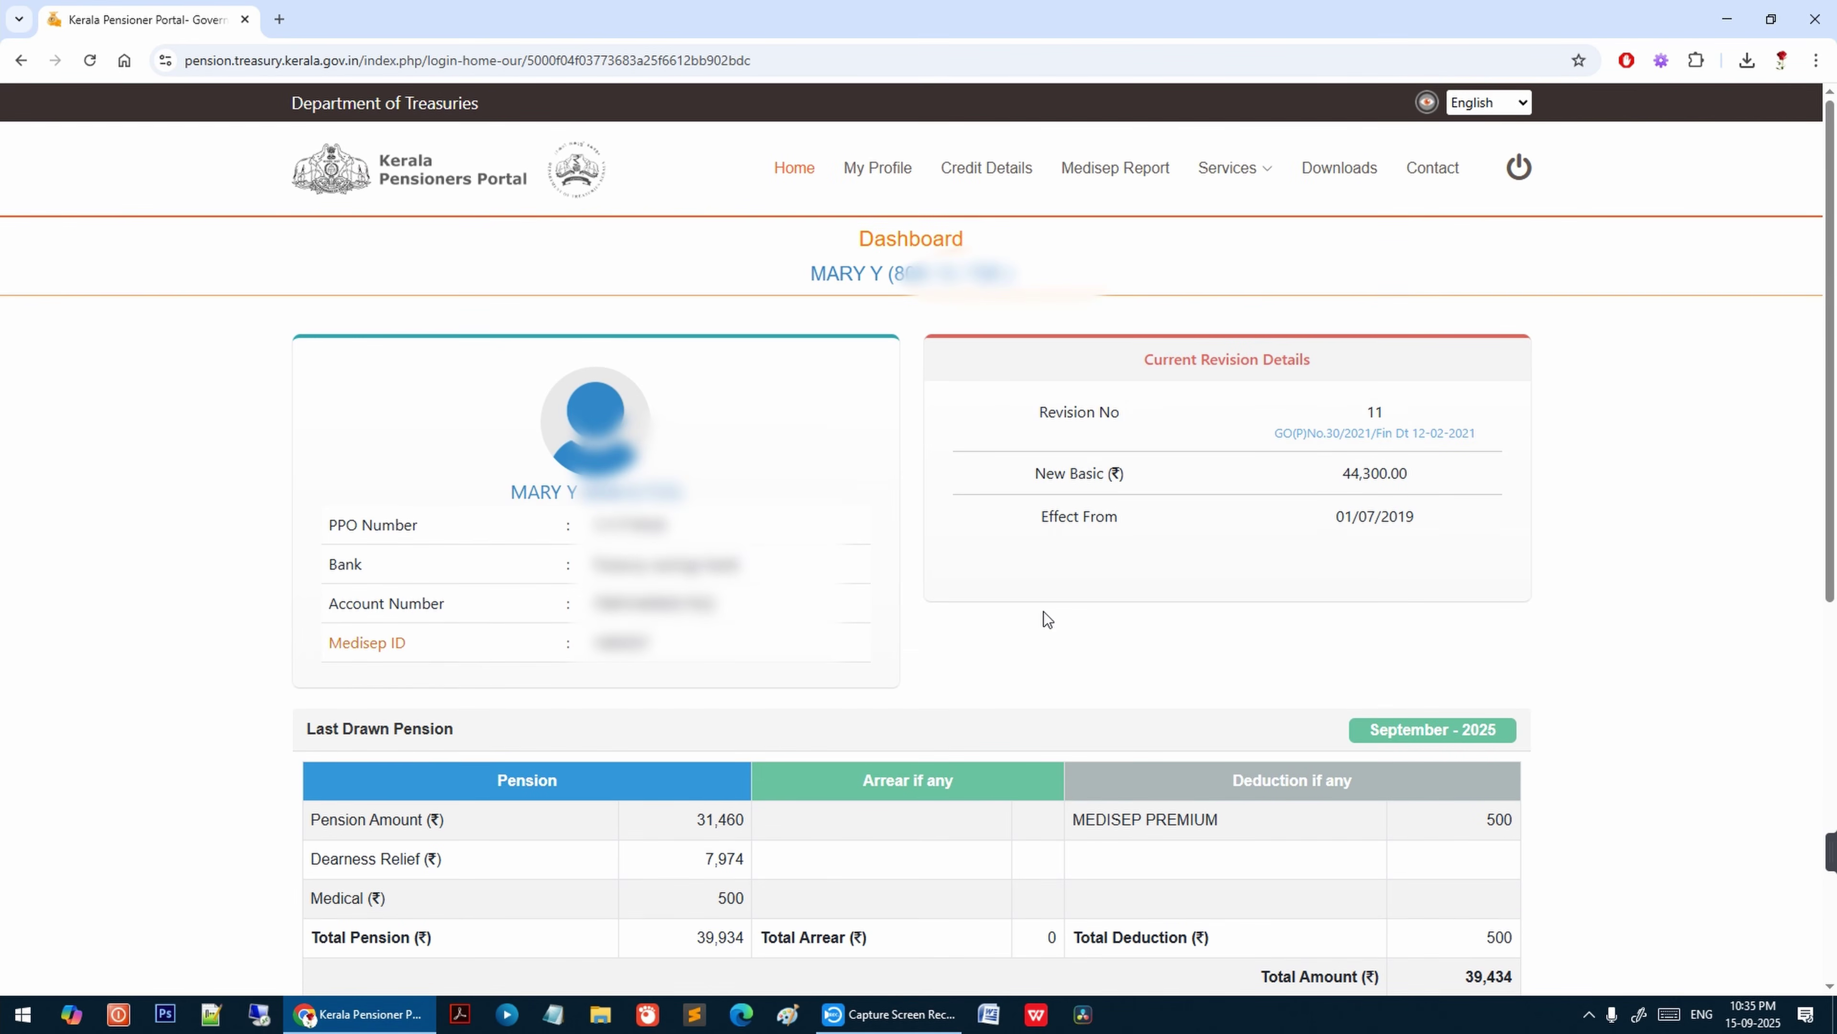